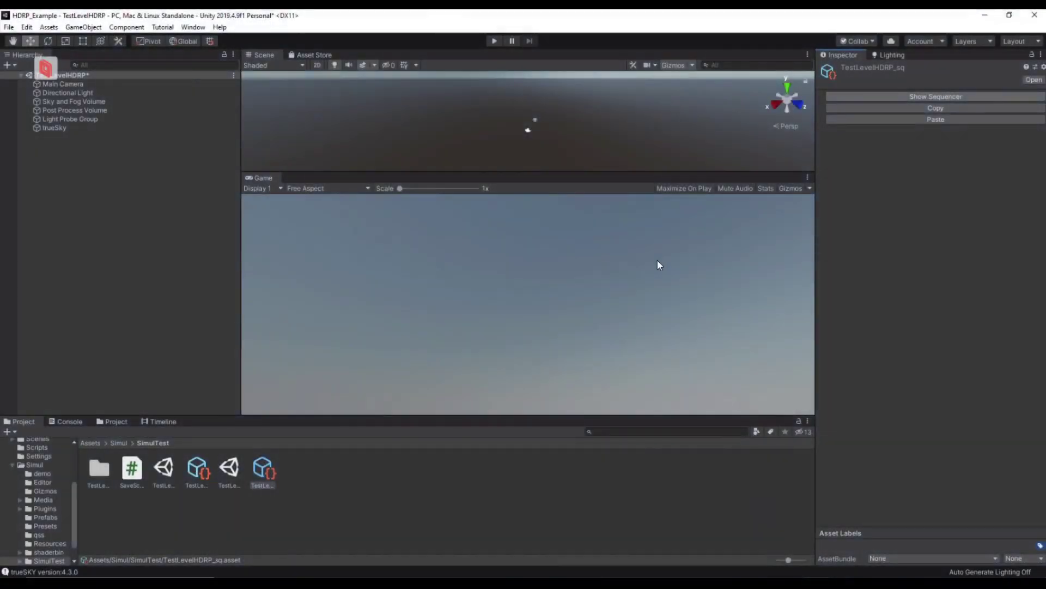
# Raise the cloud layer's Cloudiness to about 0.54, then minimize the Sky Sequencer
pyautogui.moveTo(95, 107); pyautogui.dragTo(109, 108)
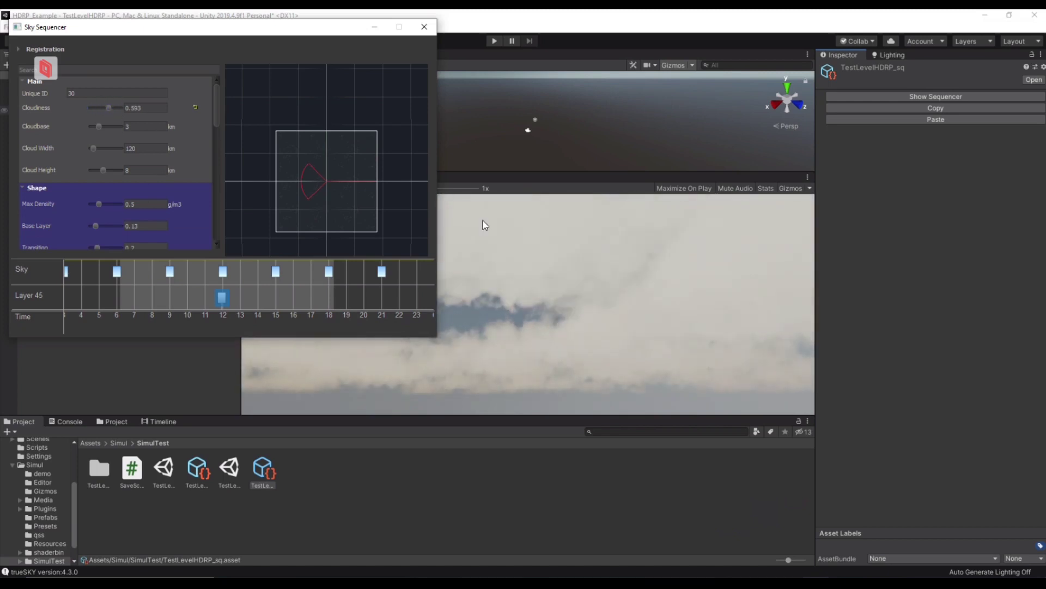
pyautogui.click(605, 289)
pyautogui.click(108, 107)
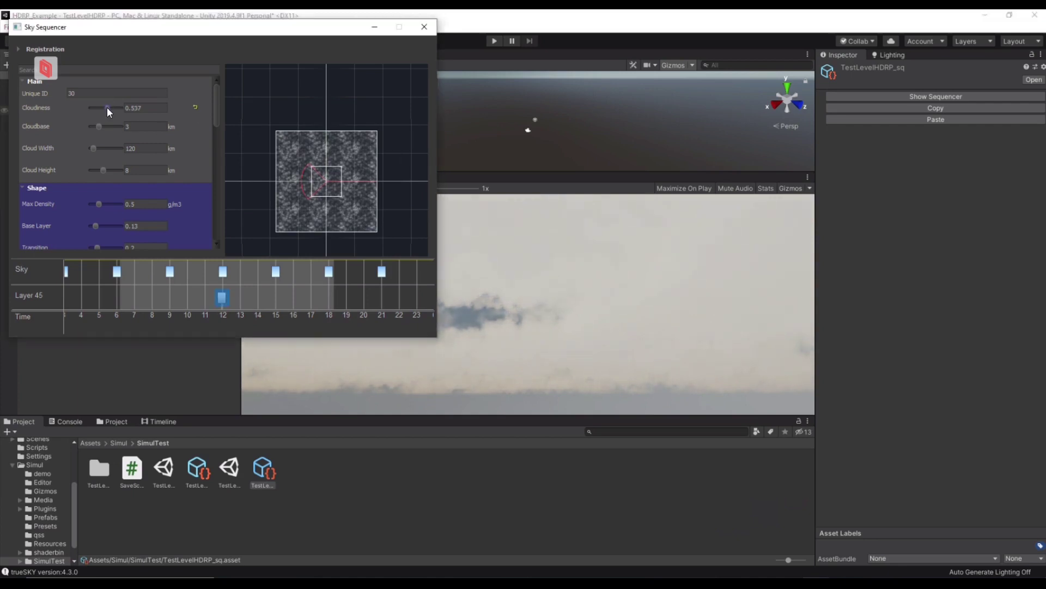
pyautogui.click(375, 27)
# Select trueSky and set the cloud Render cubemap resolution to 512
pyautogui.click(54, 128)
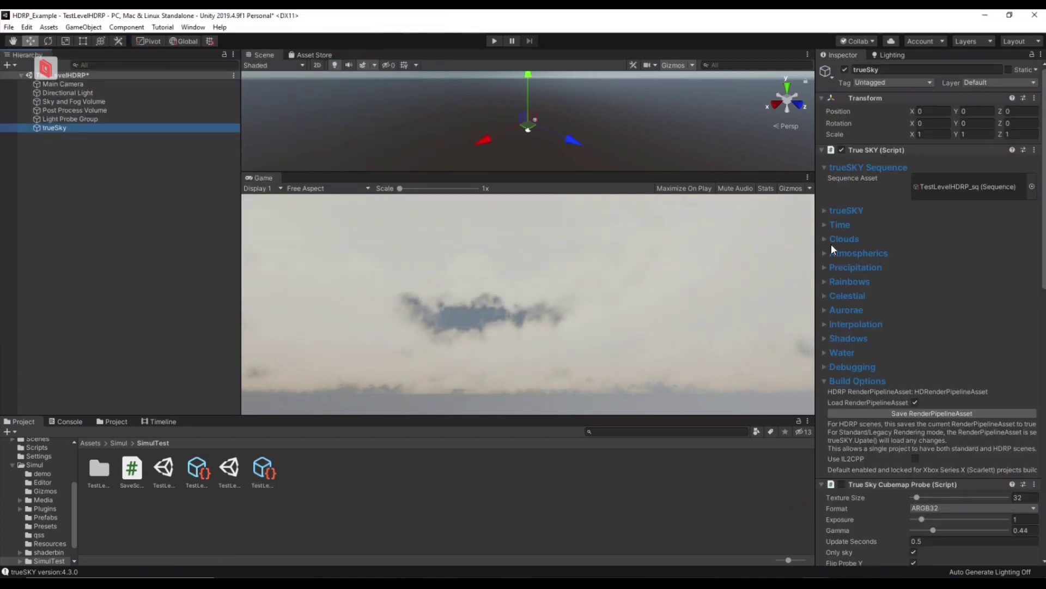
pyautogui.click(824, 210)
pyautogui.click(825, 286)
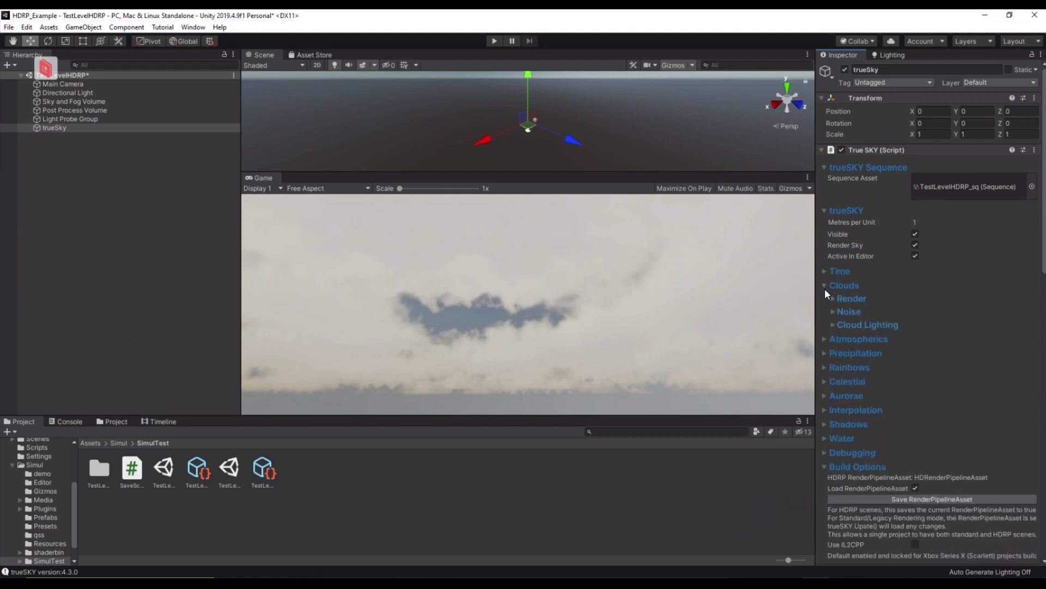
pyautogui.click(832, 298)
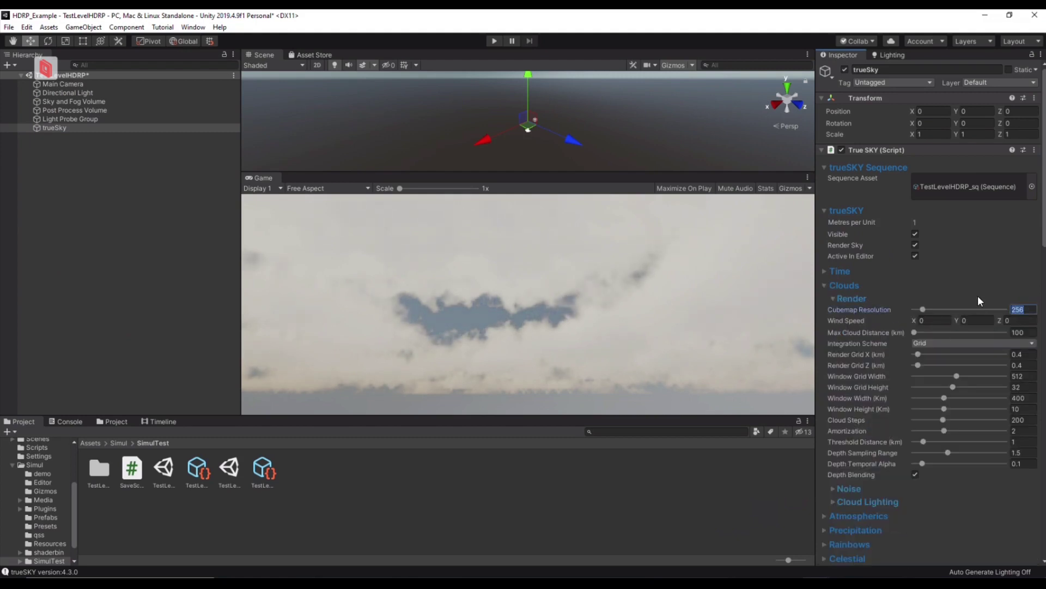
pyautogui.write('512')
pyautogui.press('Return')
# Raise the cloud Edge Noise Wavelength from 2.5 to 6.1
pyautogui.scroll(-6, 880, 344)
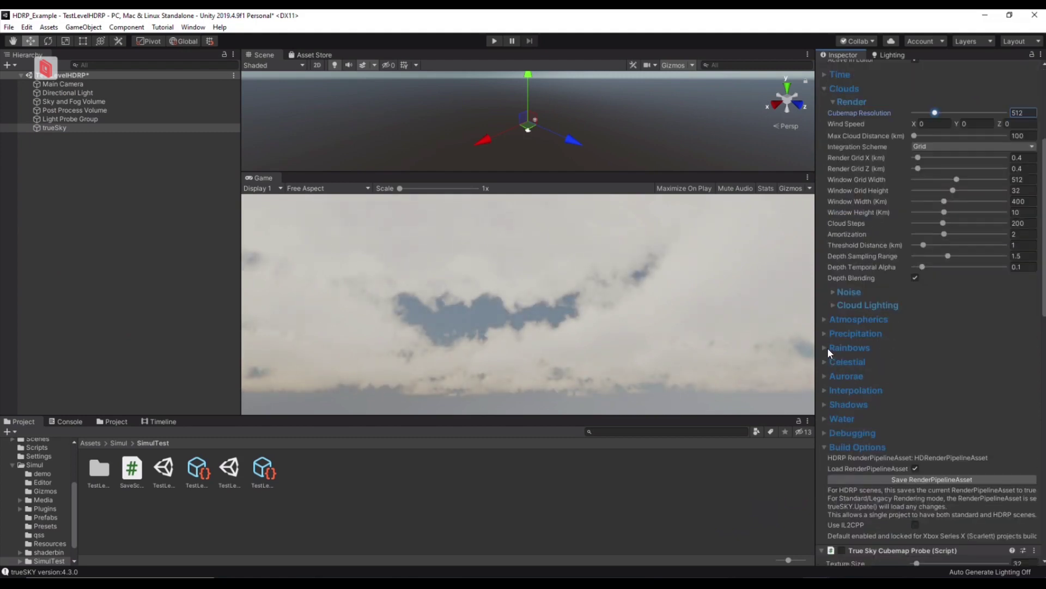
pyautogui.click(836, 293)
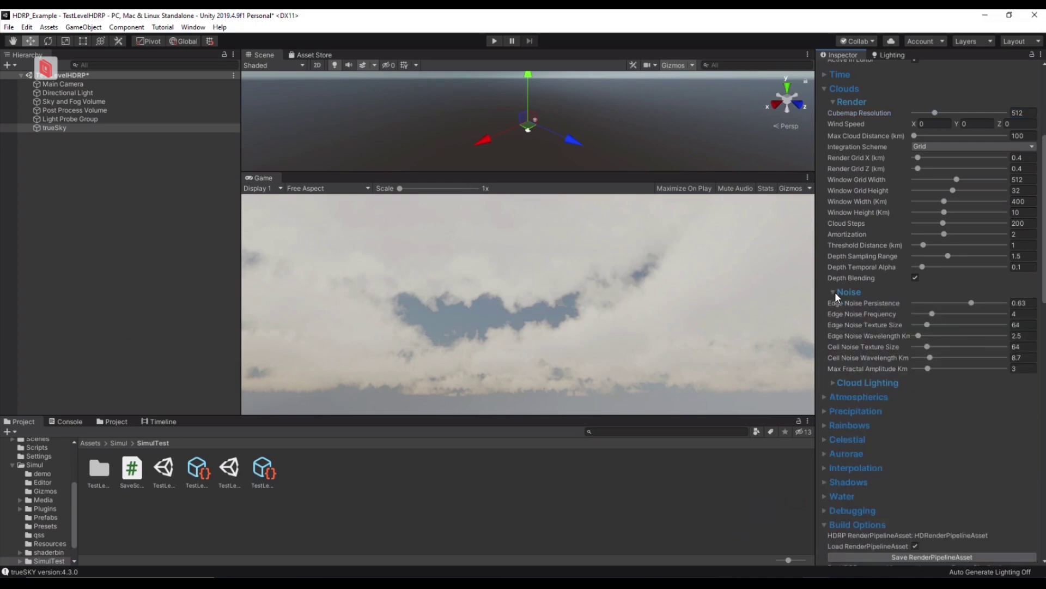
pyautogui.click(933, 313)
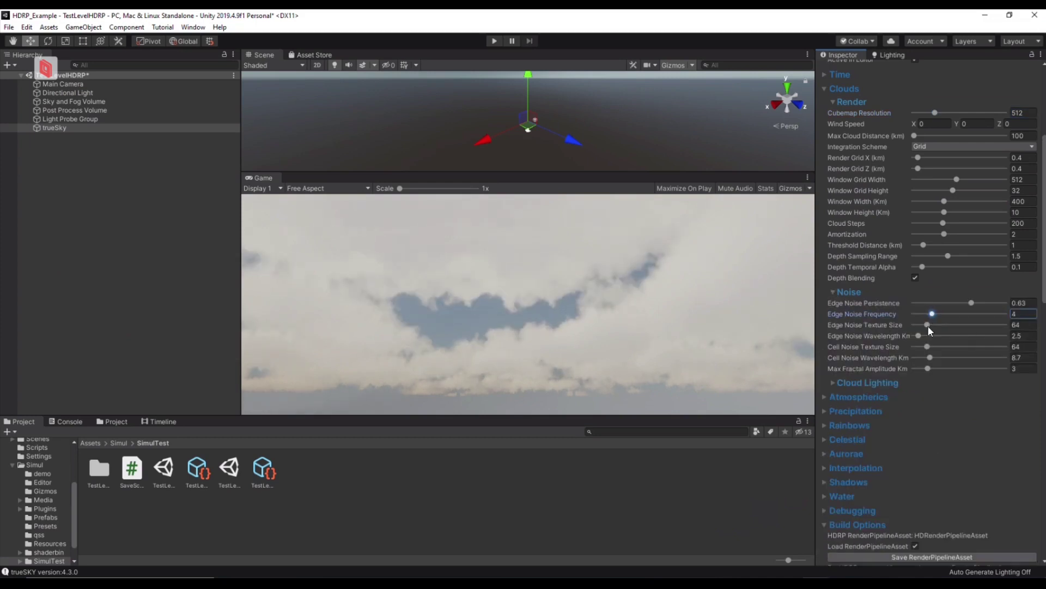
pyautogui.moveTo(922, 335); pyautogui.dragTo(927, 335)
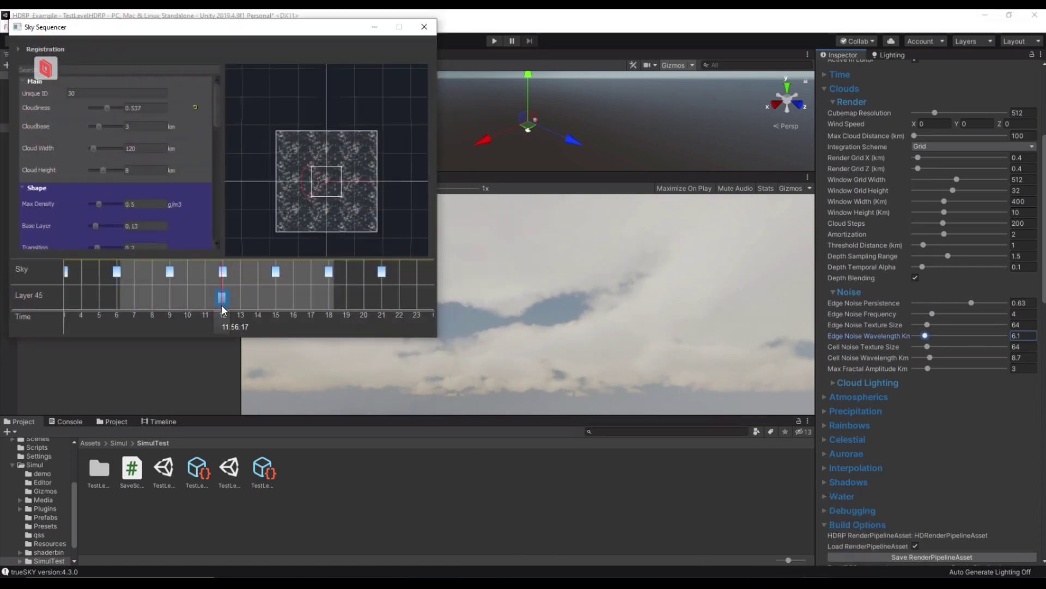
# Move the Sky Sequencer time to about 06:20, then minimize the Sequencer
pyautogui.moveTo(221, 307); pyautogui.dragTo(122, 317)
pyautogui.click(534, 309)
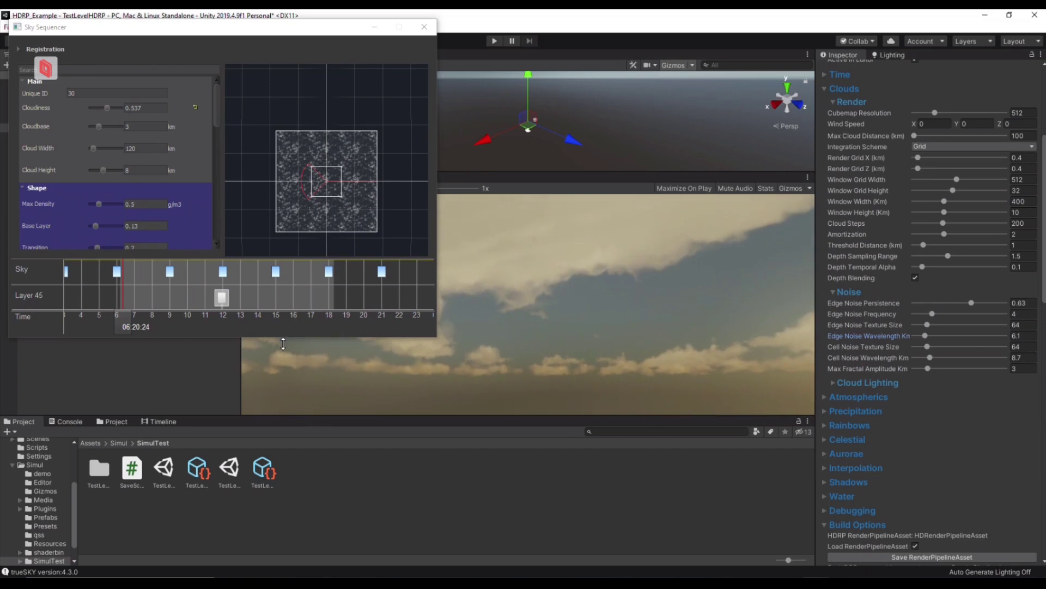
pyautogui.click(374, 28)
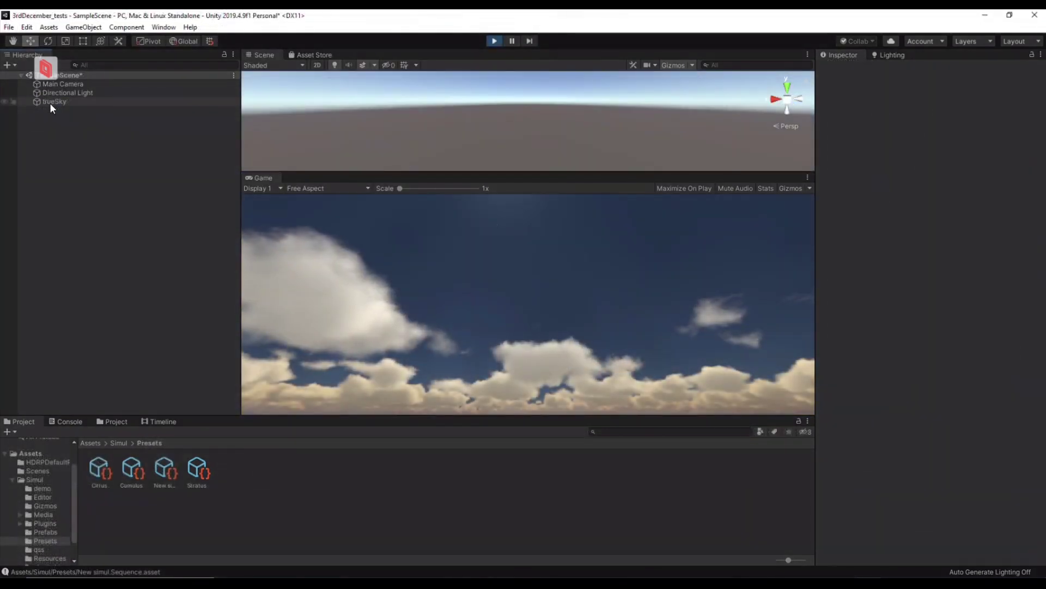
# Select trueSky in SampleScene and expand its Sequence, Time, Clouds Render, Noise and Cloud Lighting sections
pyautogui.click(50, 102)
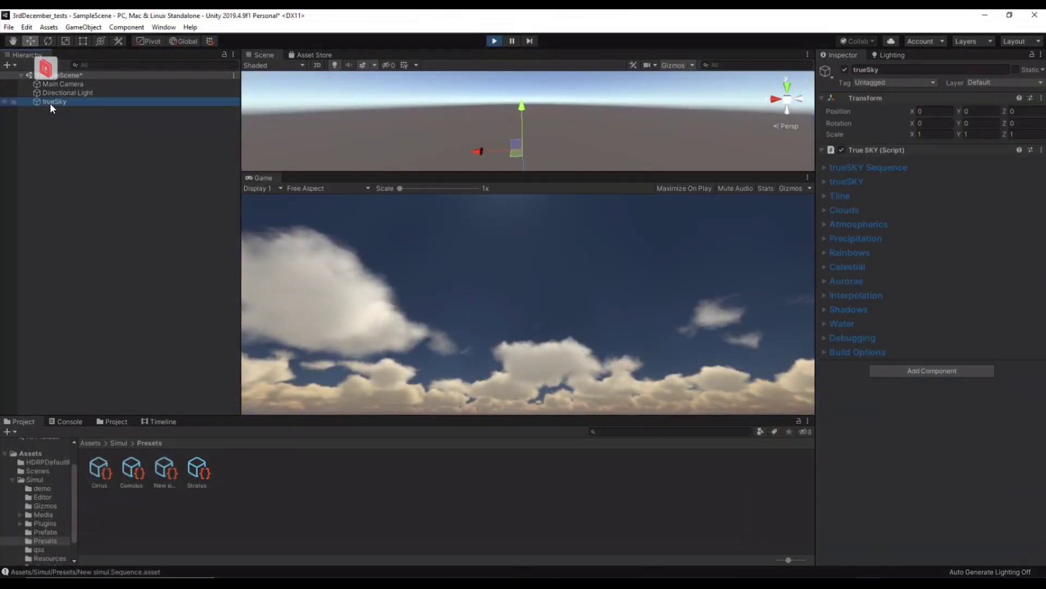
pyautogui.click(825, 168)
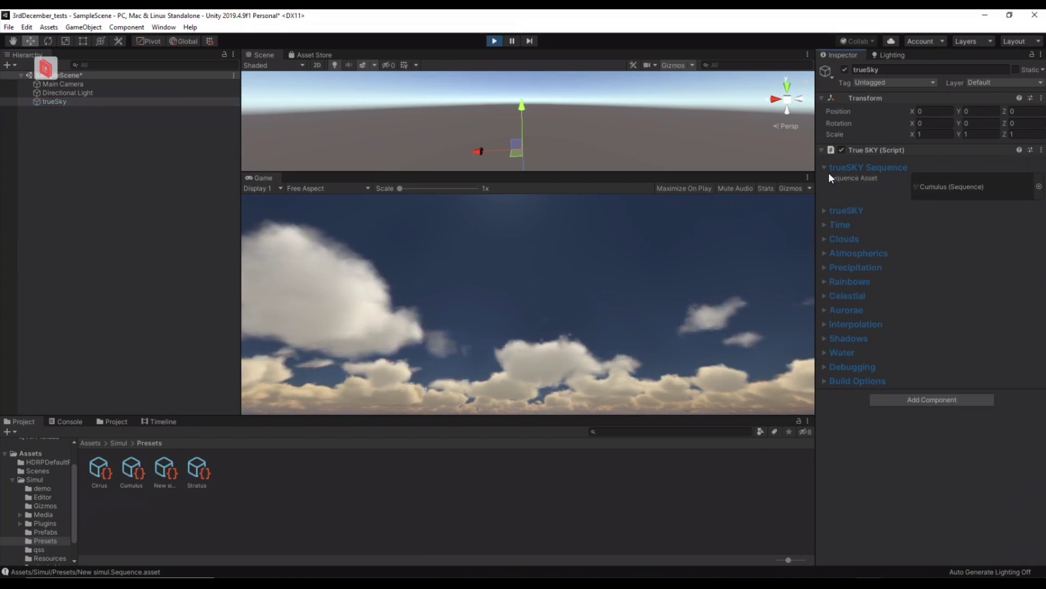
pyautogui.click(823, 212)
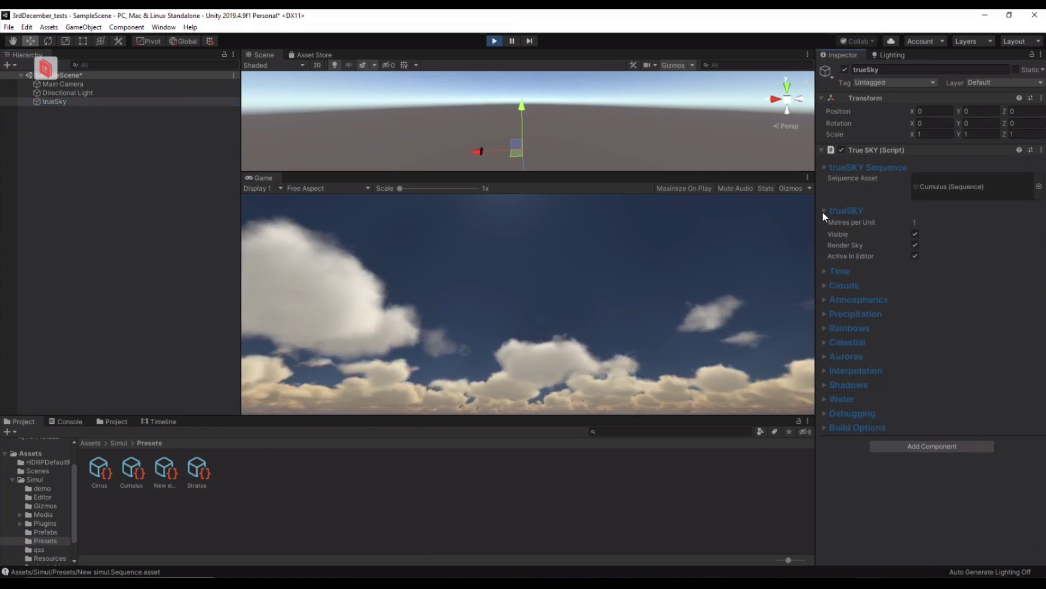
pyautogui.click(825, 272)
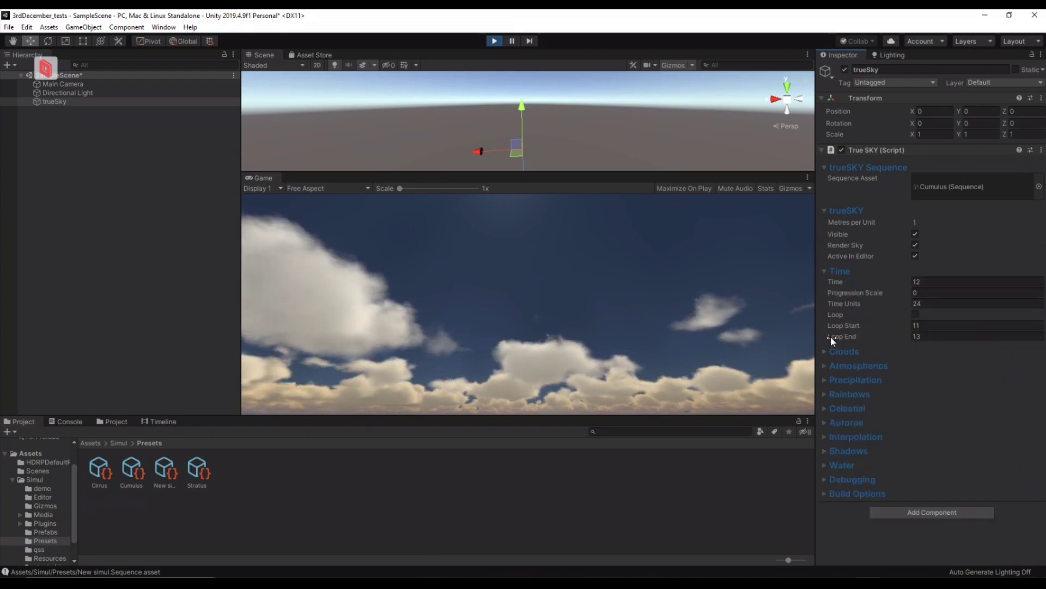
pyautogui.click(825, 351)
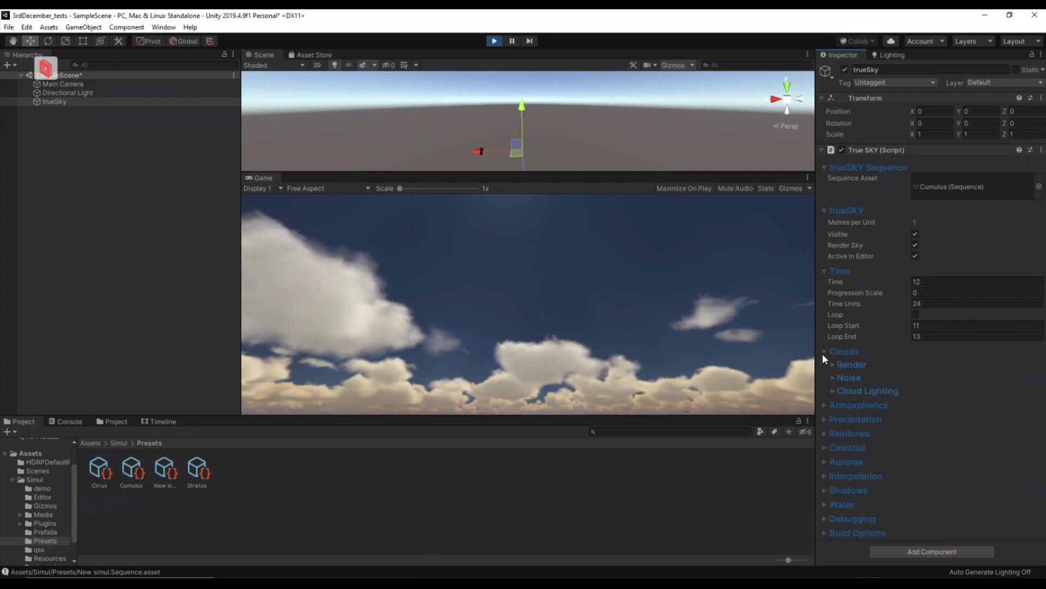
pyautogui.click(833, 367)
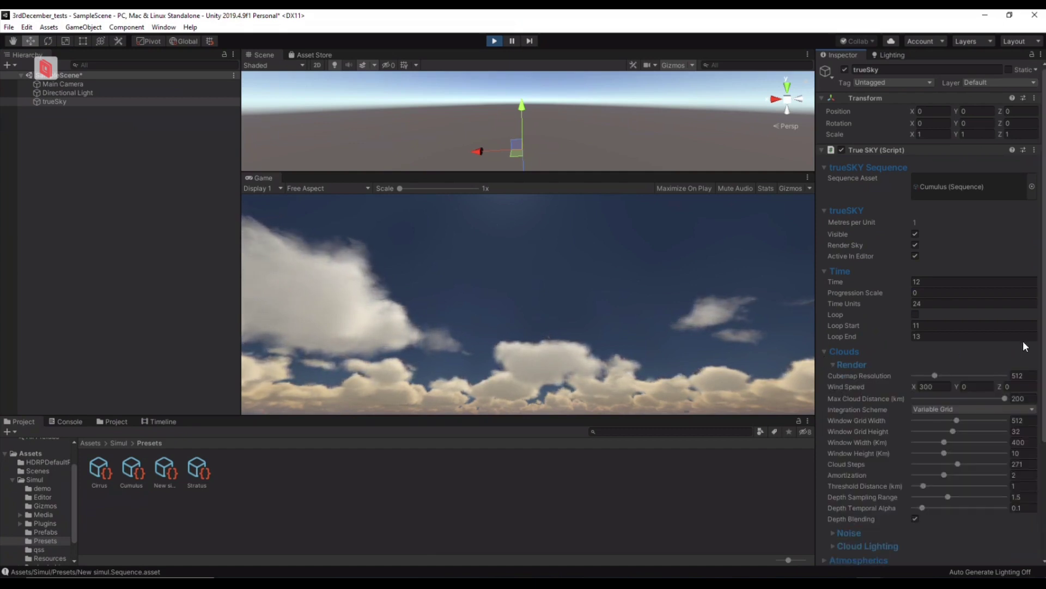
pyautogui.scroll(-5, 1025, 450)
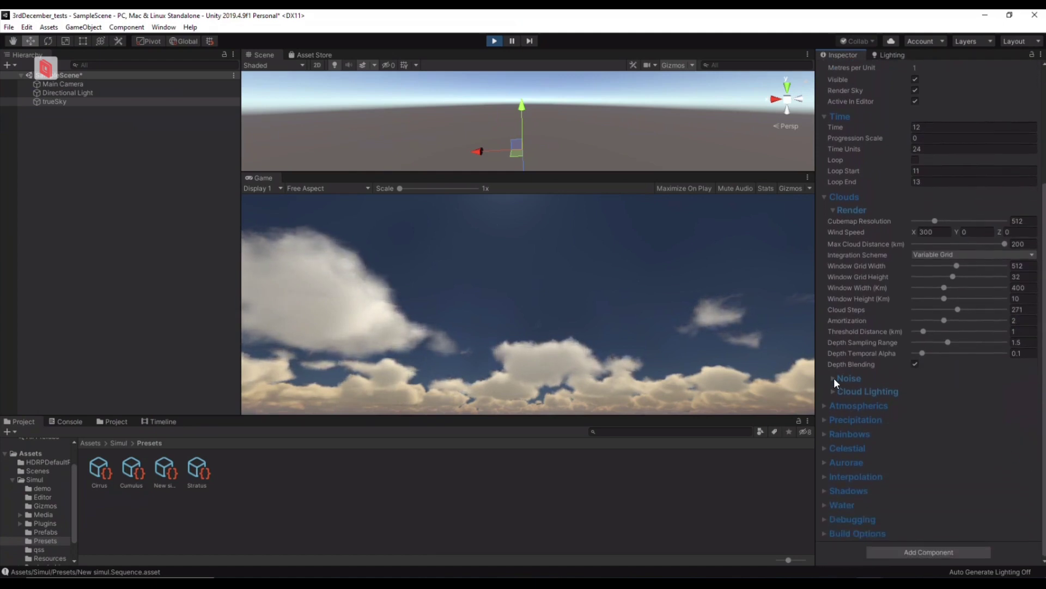
pyautogui.click(833, 377)
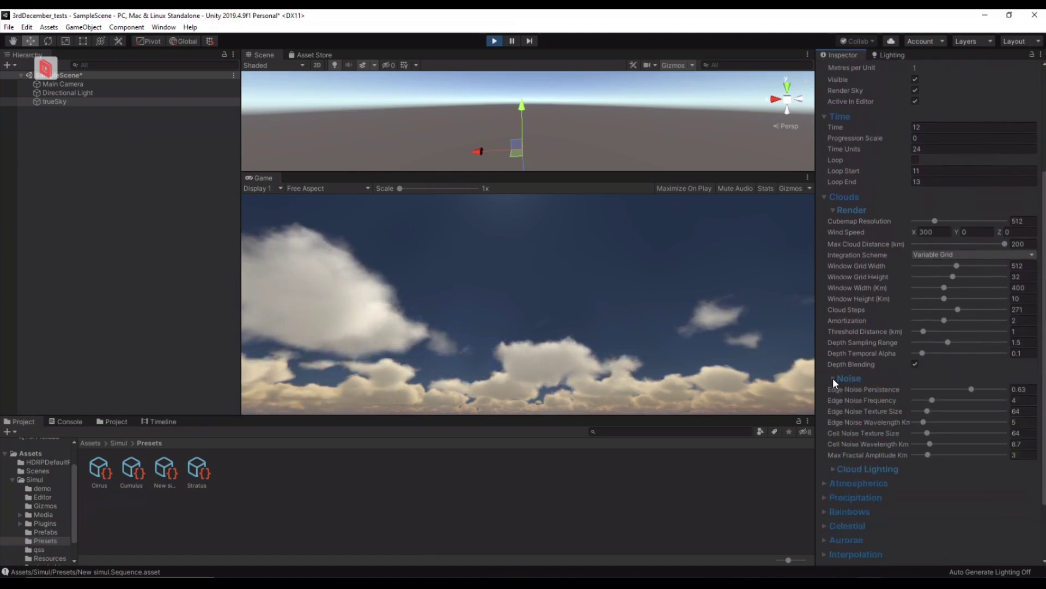
pyautogui.click(832, 469)
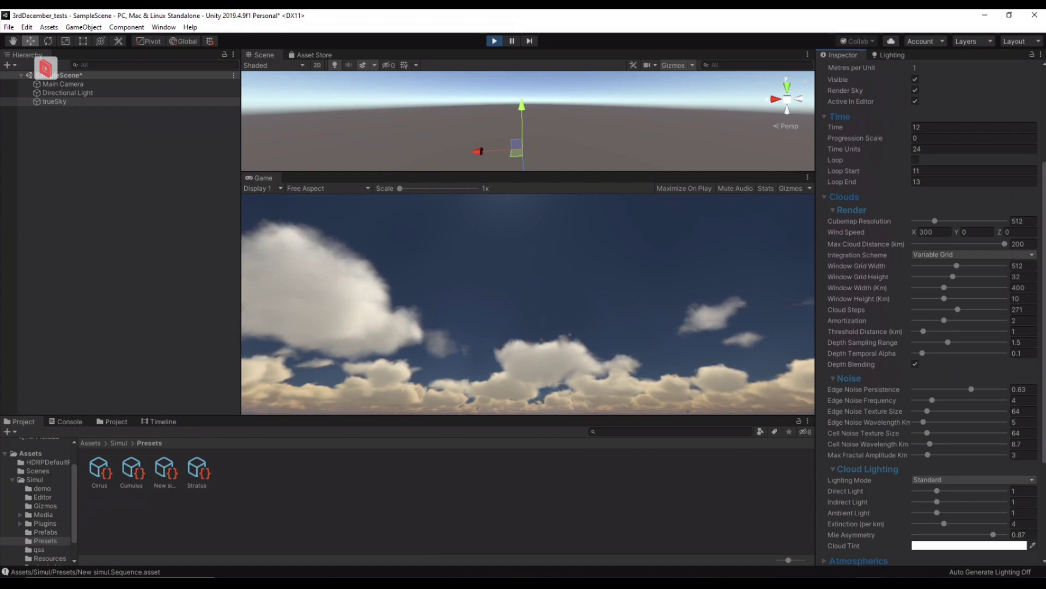
pyautogui.scroll(-5, 1038, 362)
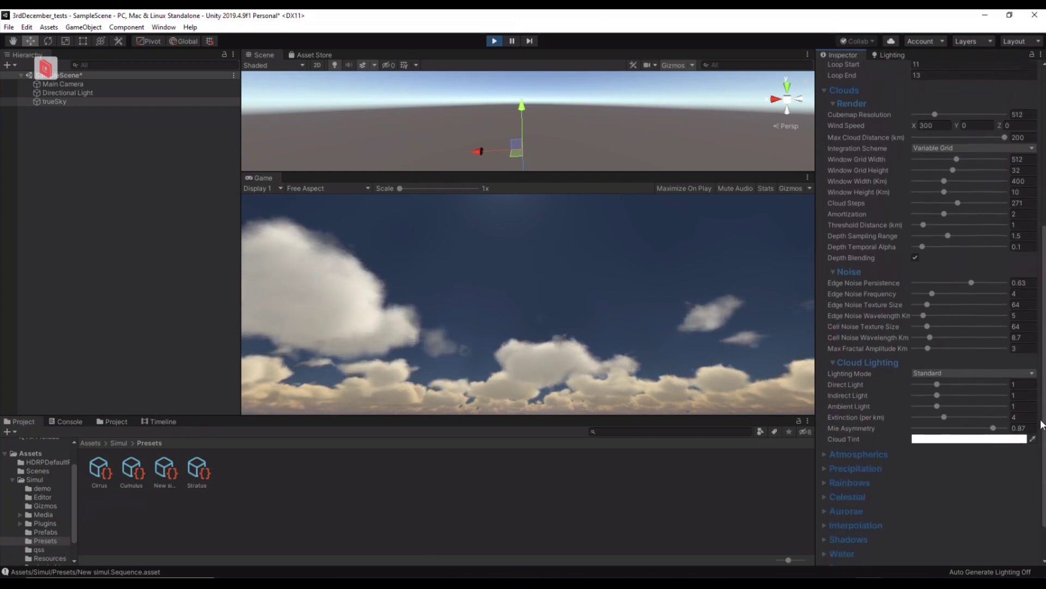
# Expand the trueSKY Atmospherics, Precipitation and Rainbows settings
pyautogui.scroll(-1, 1041, 451)
pyautogui.click(824, 406)
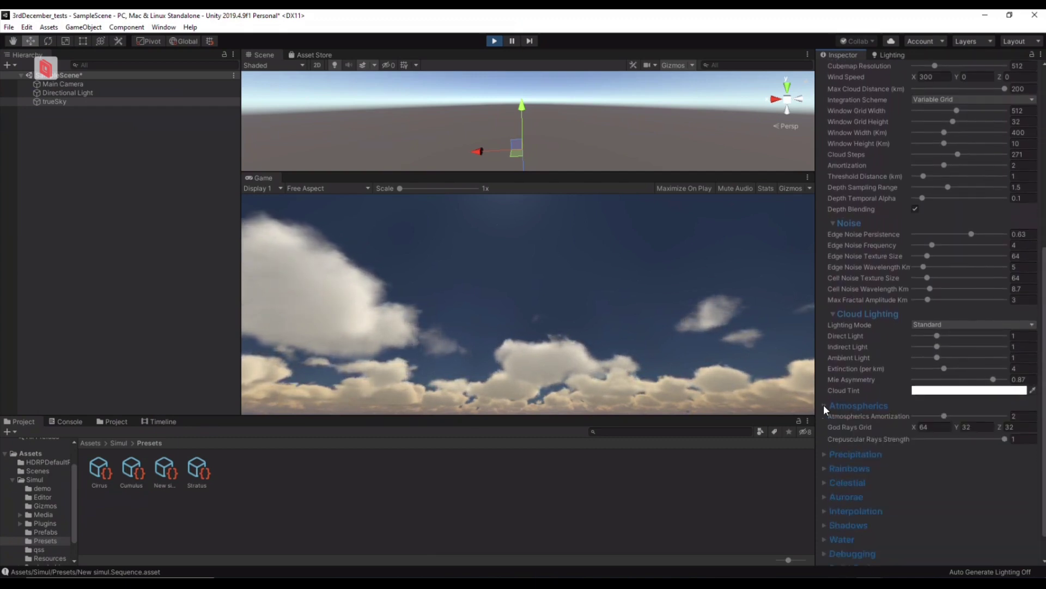
pyautogui.click(823, 454)
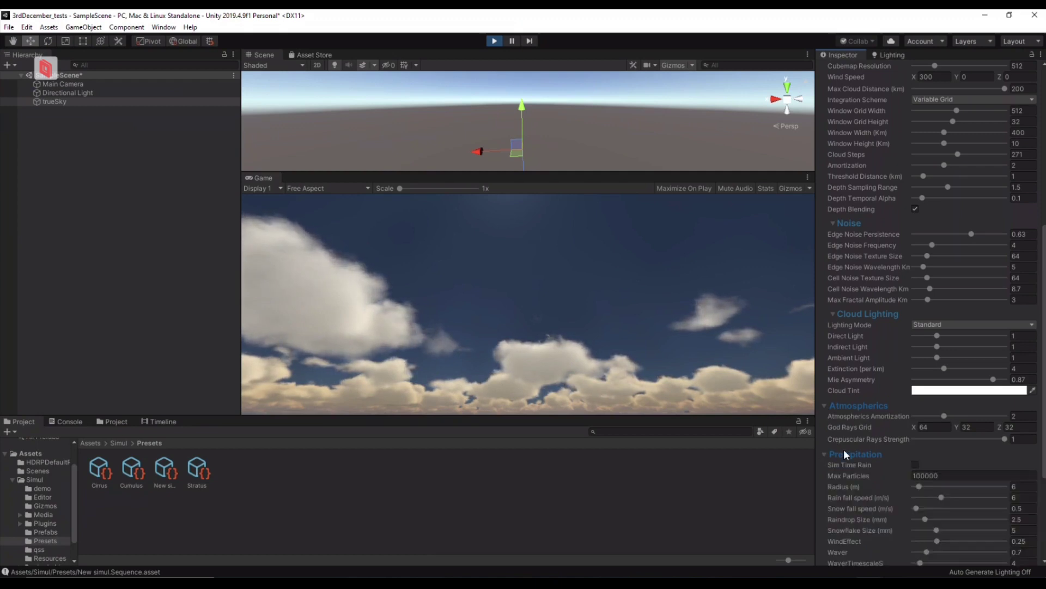
pyautogui.scroll(-6, 1021, 436)
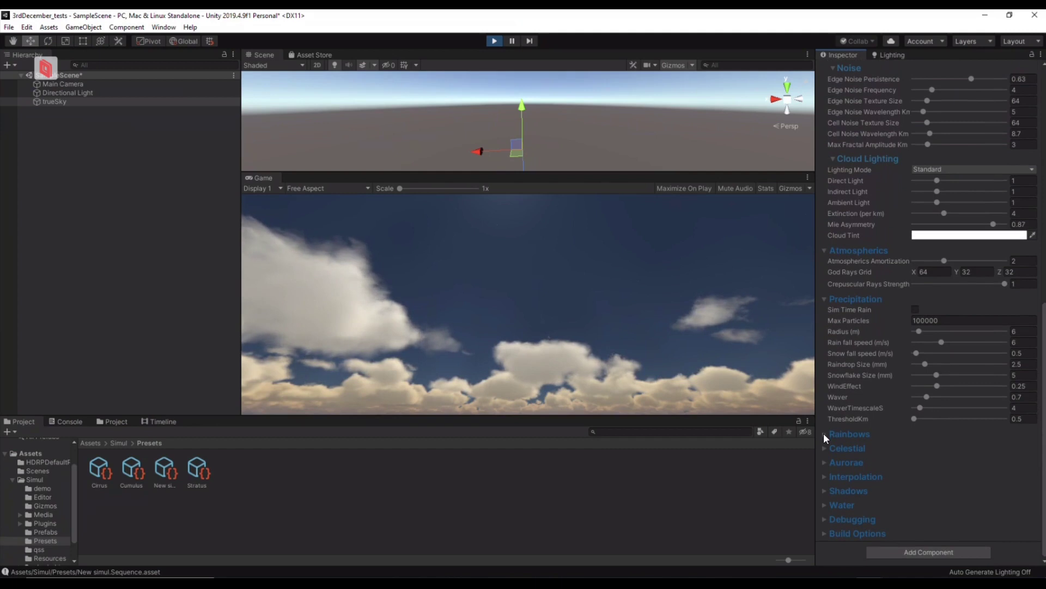
pyautogui.click(825, 435)
pyautogui.scroll(-3, 860, 443)
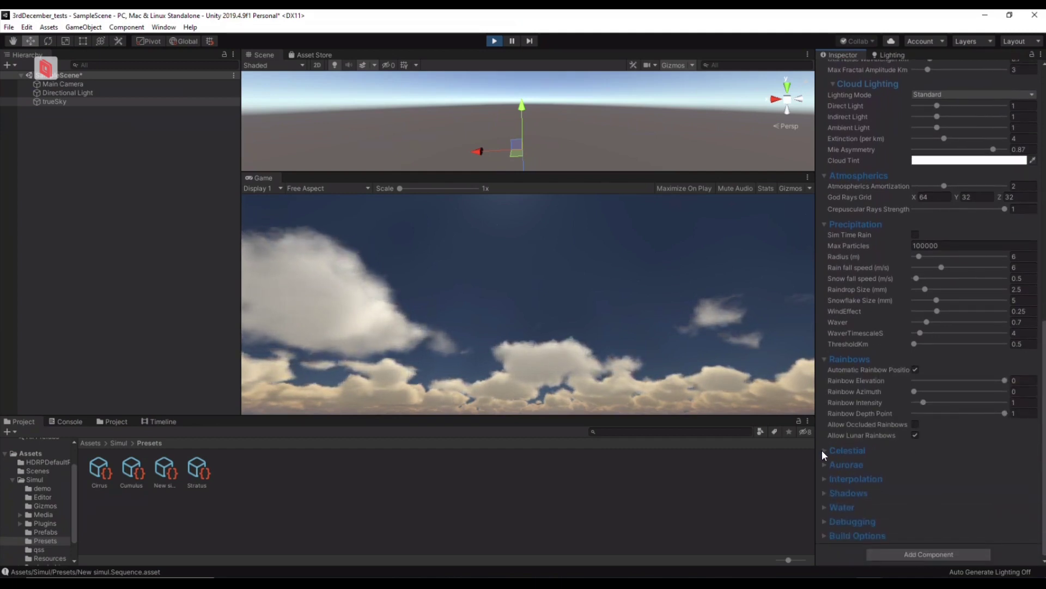
# Expand the Celestial groups: Stars, Constellations, Moons and Aurorae
pyautogui.click(824, 451)
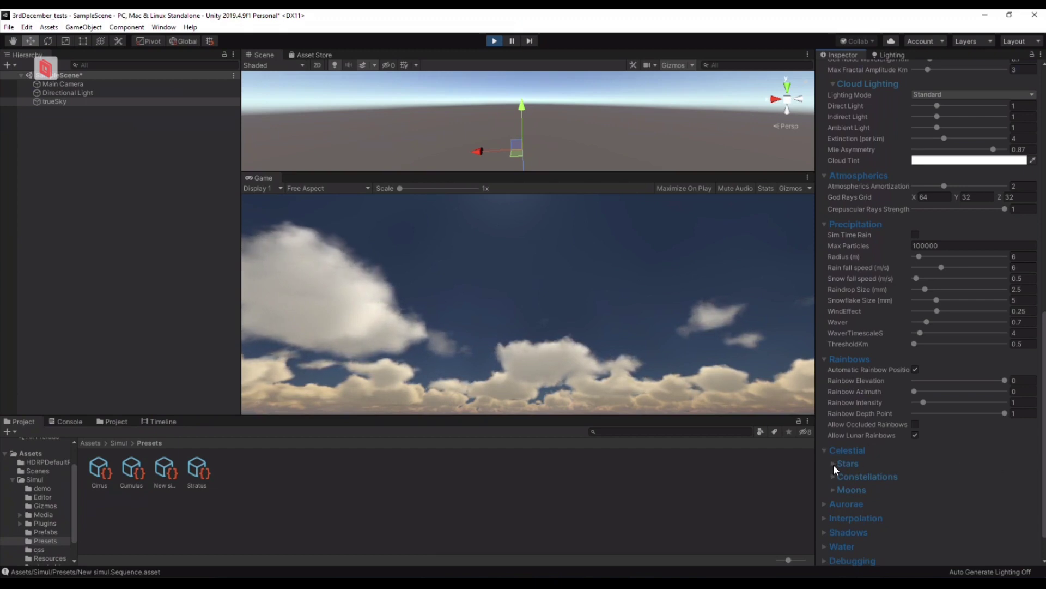
pyautogui.click(833, 464)
pyautogui.moveTo(1042, 454); pyautogui.dragTo(1042, 506)
pyautogui.click(831, 434)
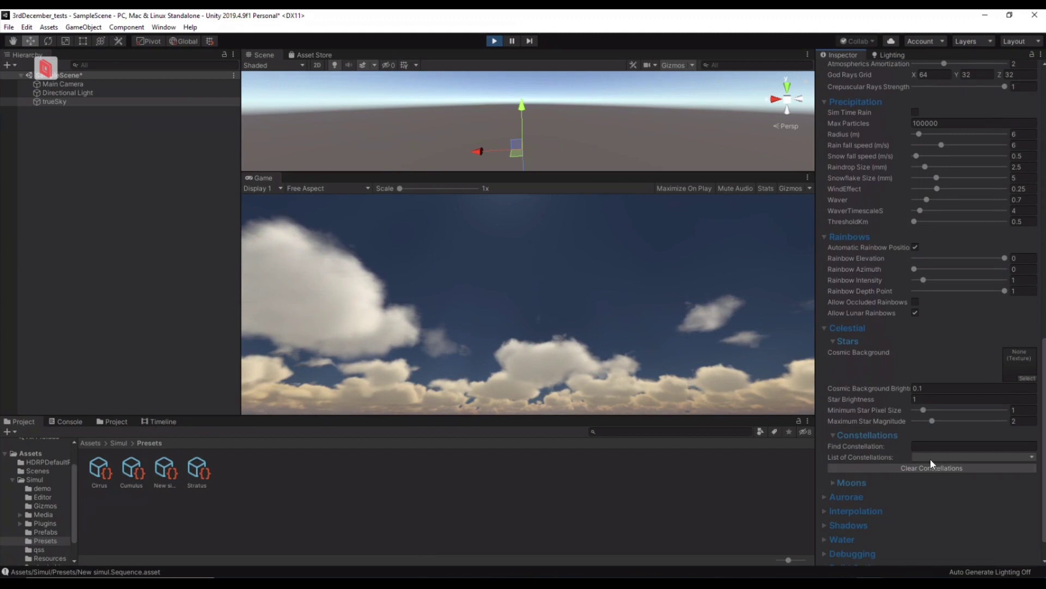
pyautogui.moveTo(1043, 463); pyautogui.dragTo(1042, 506)
pyautogui.click(833, 447)
pyautogui.click(823, 462)
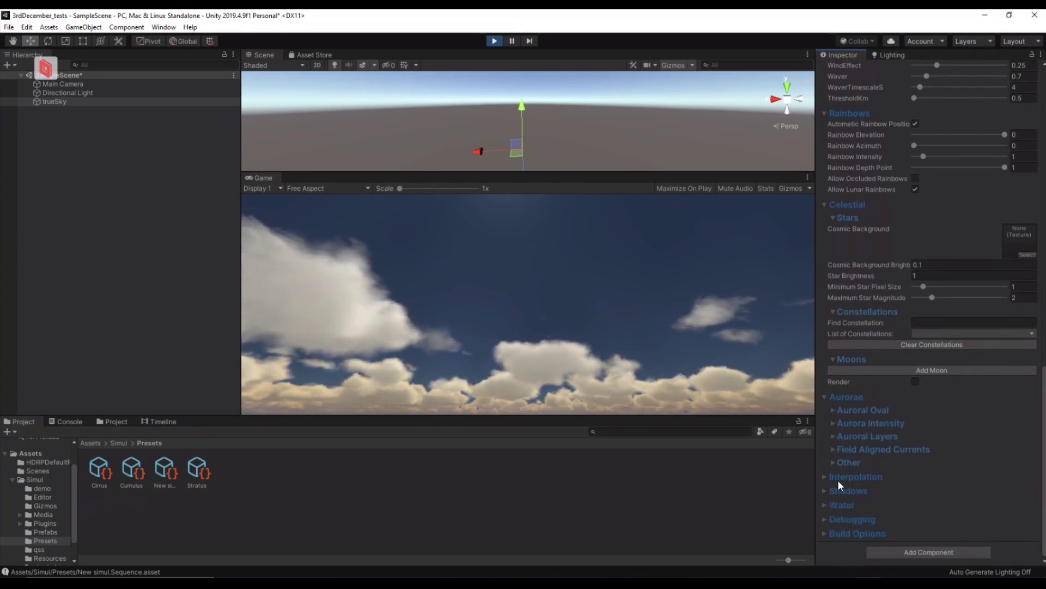
# Expand the Interpolation, Shadows, Water and Build Options settings and scroll through them
pyautogui.click(824, 476)
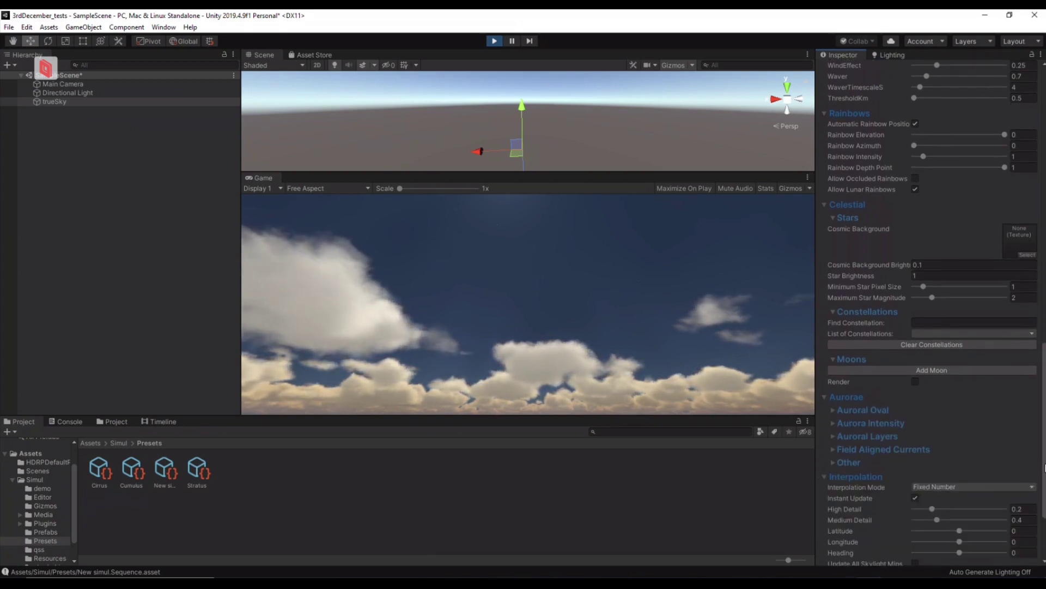
pyautogui.moveTo(1044, 467); pyautogui.dragTo(1044, 489)
pyautogui.click(825, 492)
pyautogui.click(824, 505)
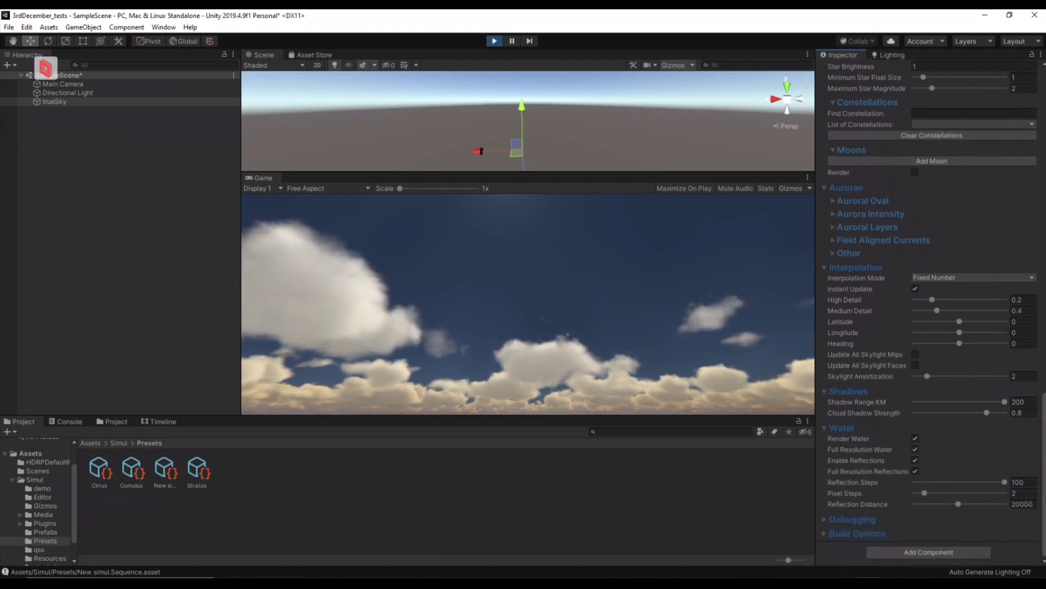
pyautogui.click(825, 533)
pyautogui.scroll(-3, 1044, 445)
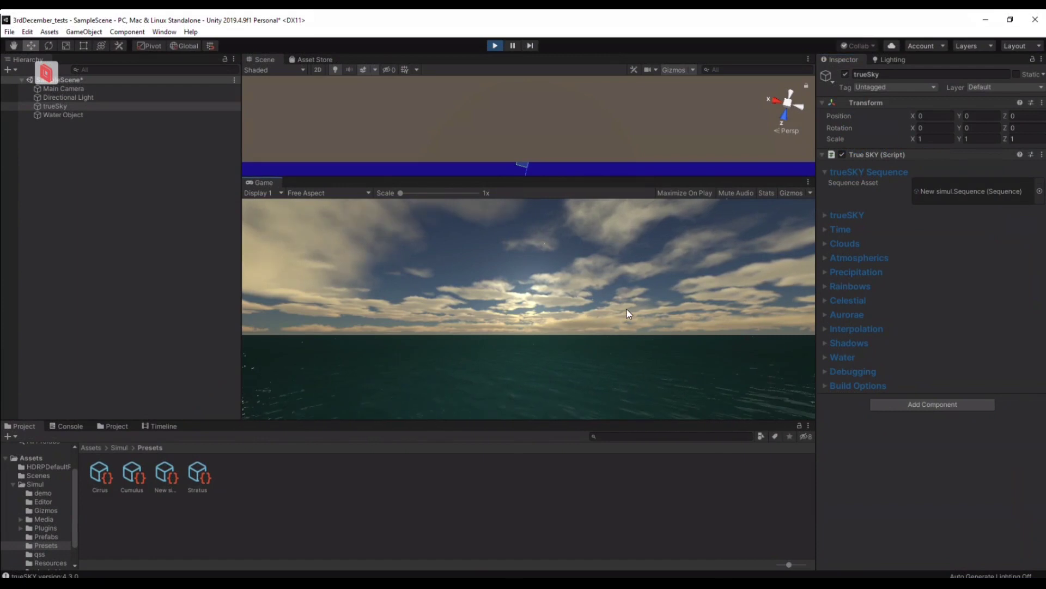
# Expand the trueSKY Time settings and retype the time-of-day value, aiming for 5
pyautogui.click(824, 228)
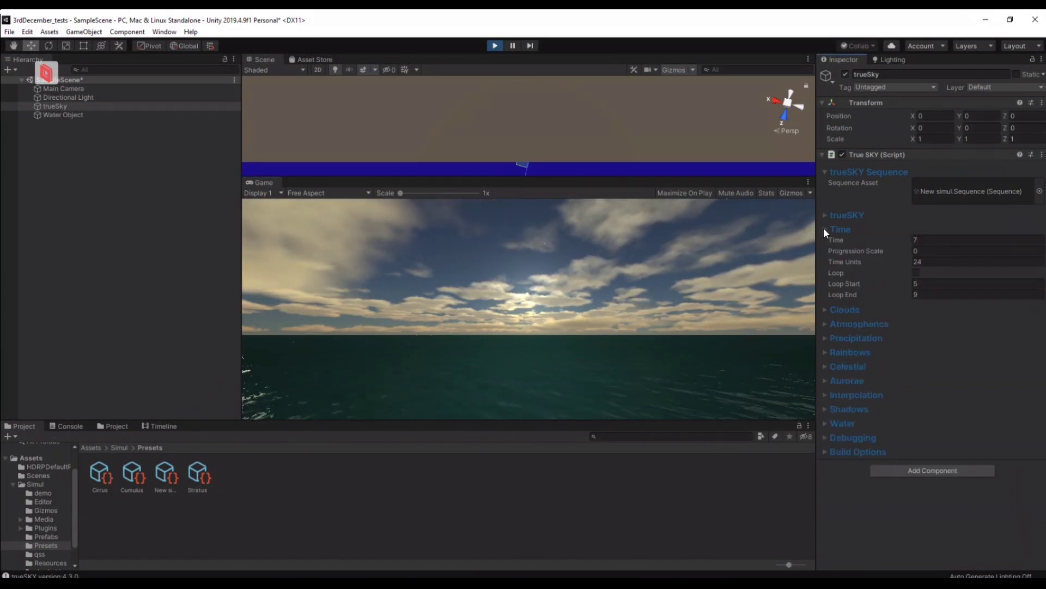
pyautogui.write('13')
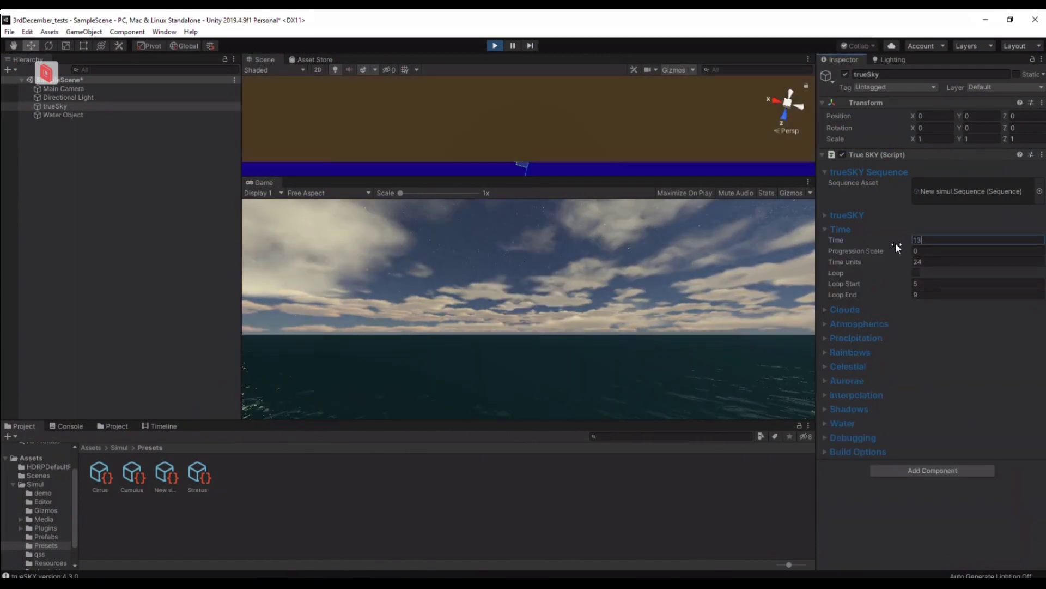
pyautogui.doubleClick(927, 239)
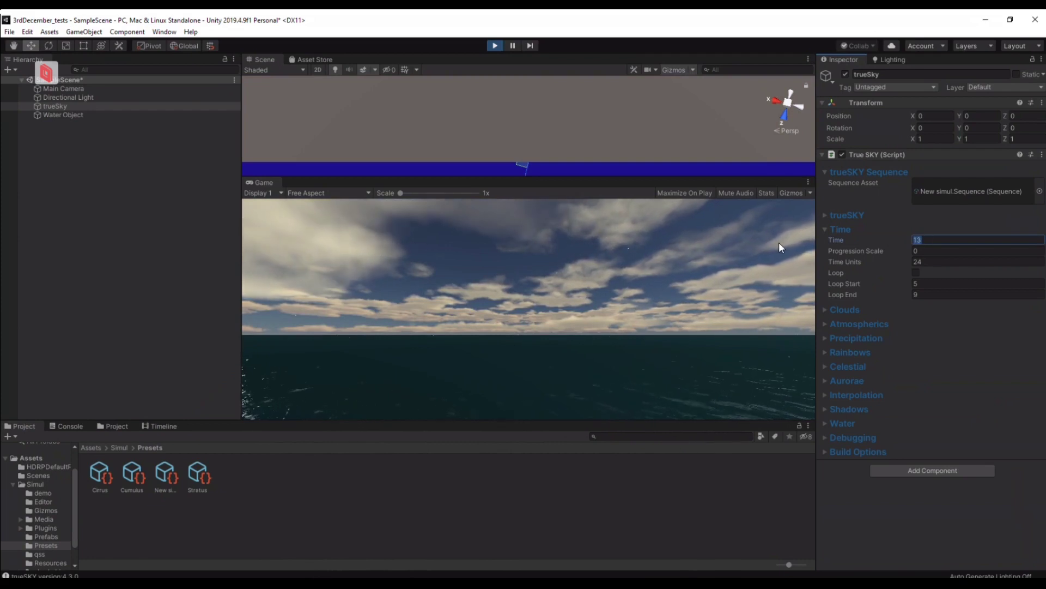
pyautogui.write('6')
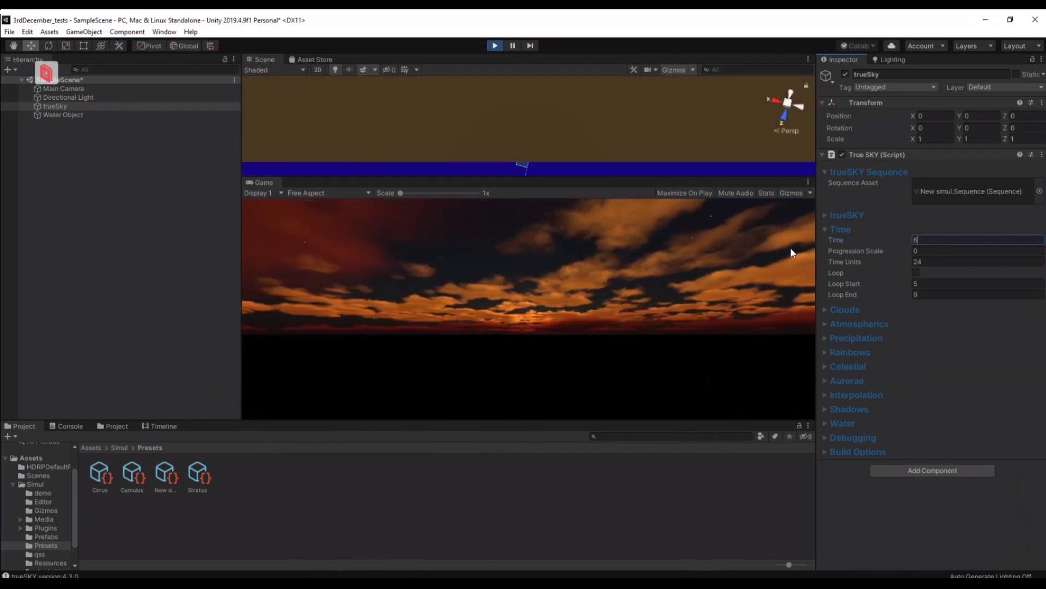
pyautogui.write('5')
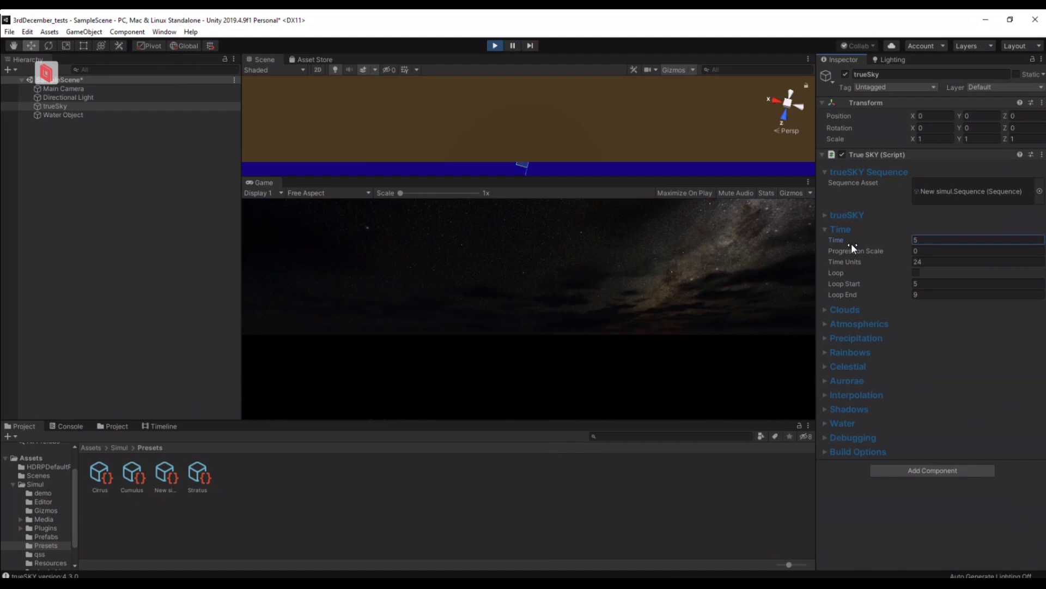
# Set Progression Scale to 600 and loop the time between hours 6 and 8
pyautogui.click(932, 250)
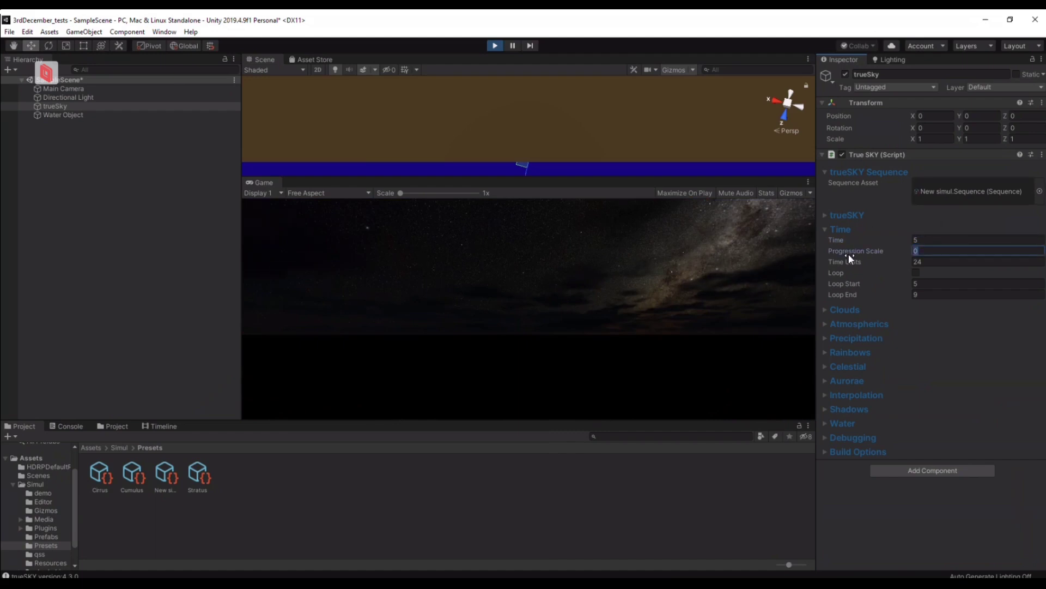
pyautogui.write('600')
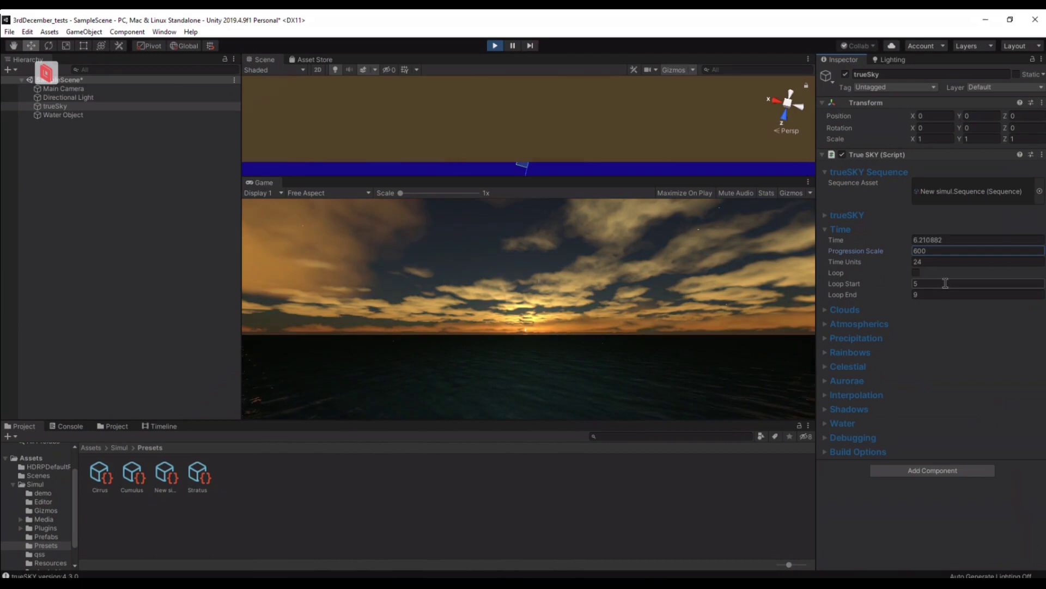
pyautogui.click(924, 283)
pyautogui.press('BackSpace')
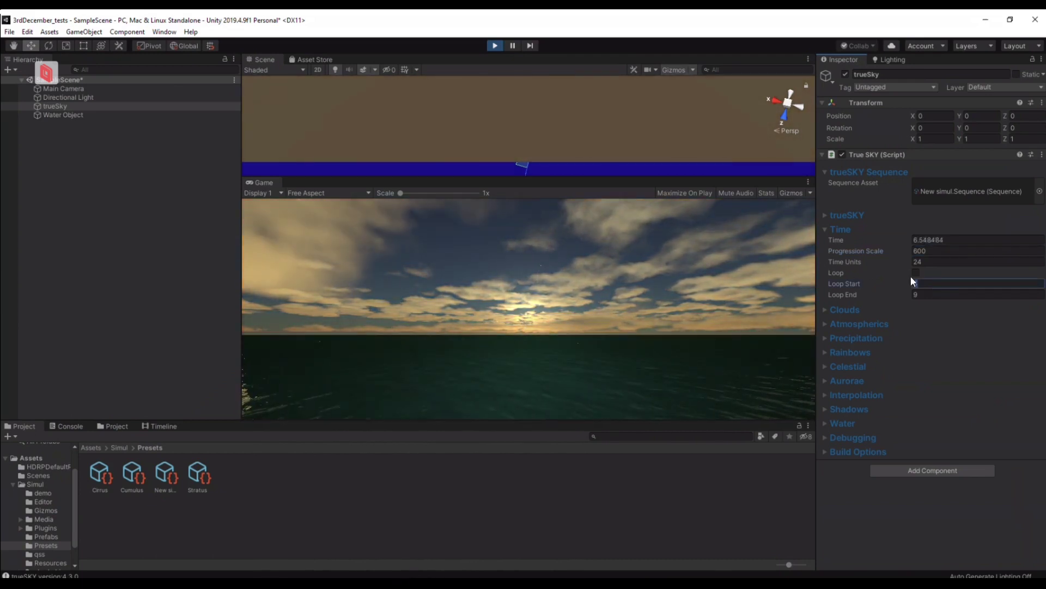
pyautogui.write('6')
pyautogui.press('Tab')
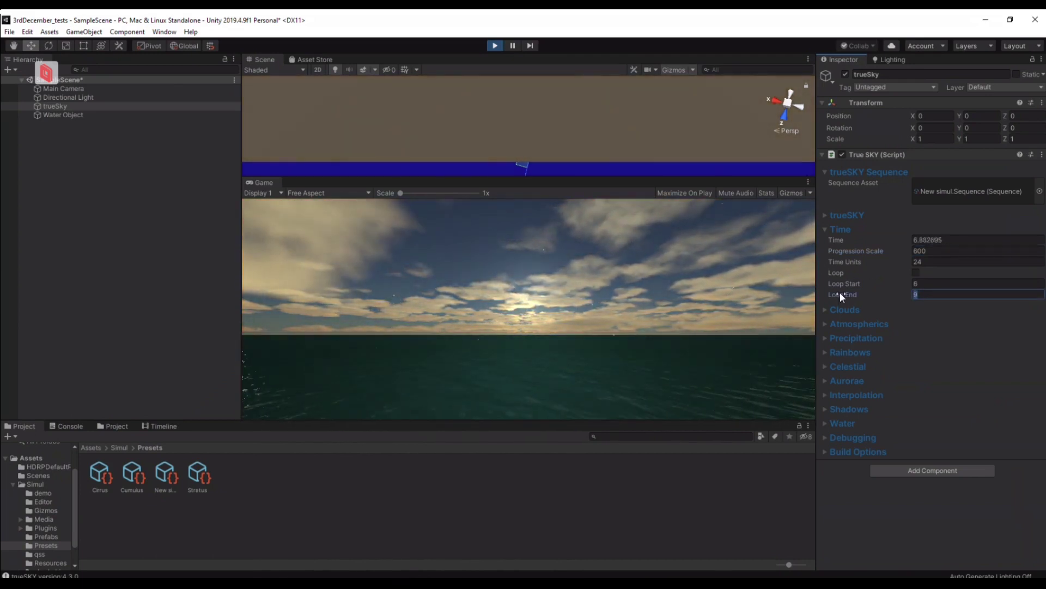
pyautogui.write('8')
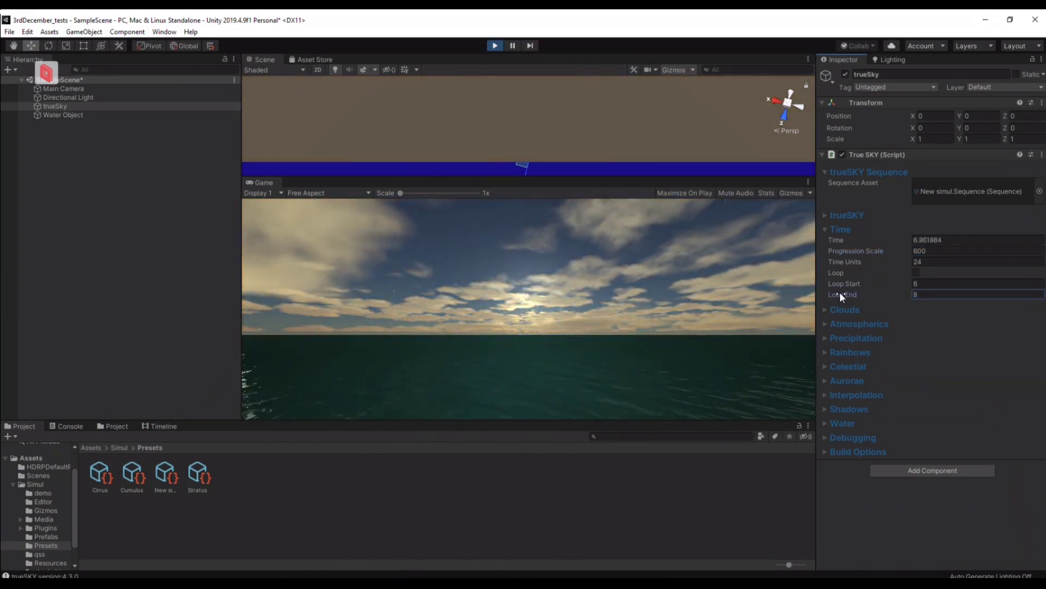
pyautogui.click(916, 272)
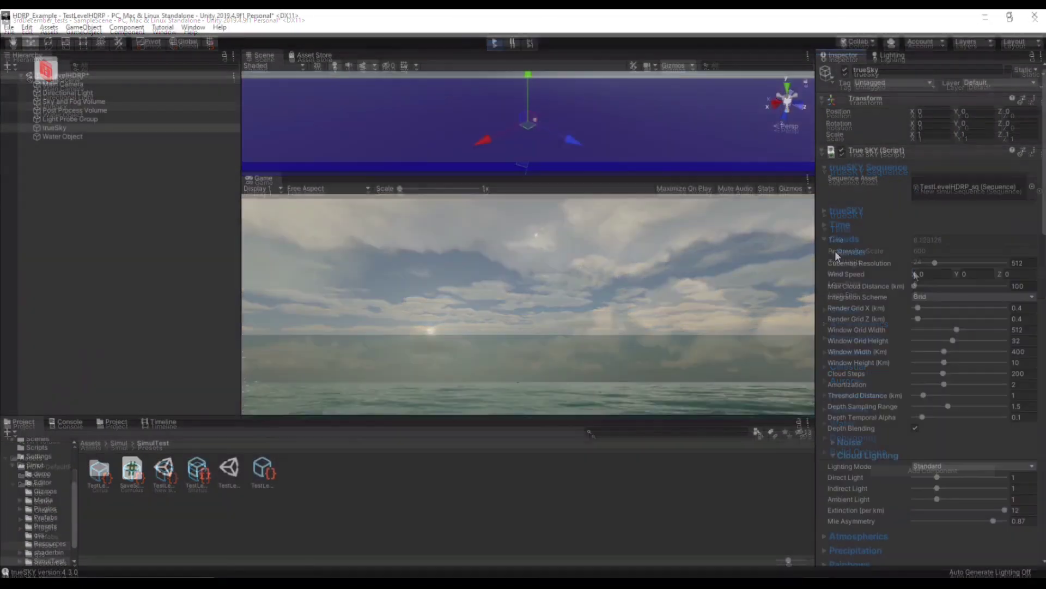
# Switch the cloud integration scheme to Variable Grid and collapse the Render settings
pyautogui.click(924, 296)
pyautogui.click(929, 332)
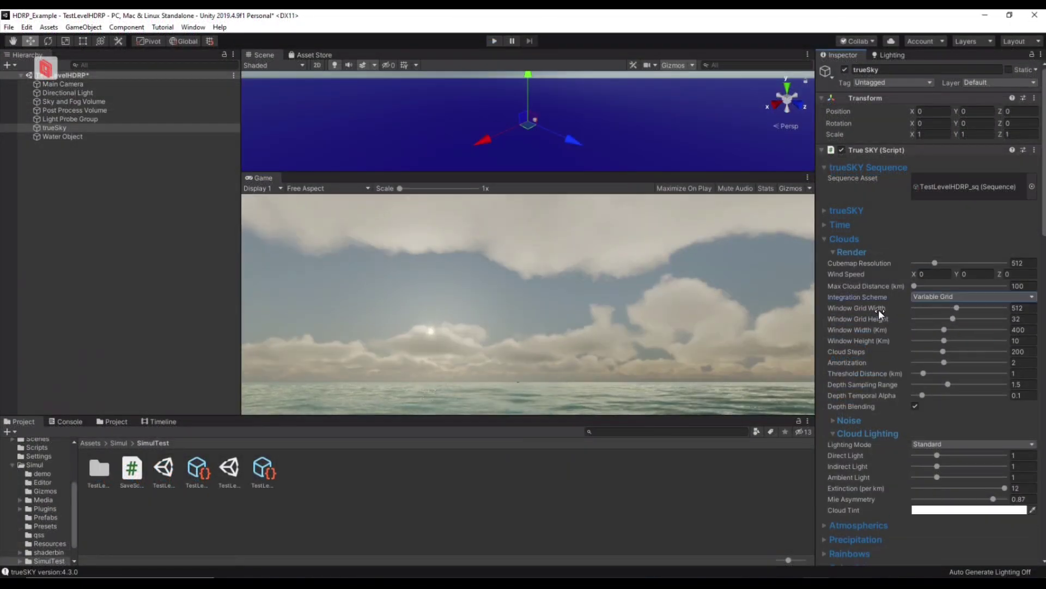
pyautogui.click(833, 253)
# Set the Cloud Tint colour to a dark purple
pyautogui.click(921, 353)
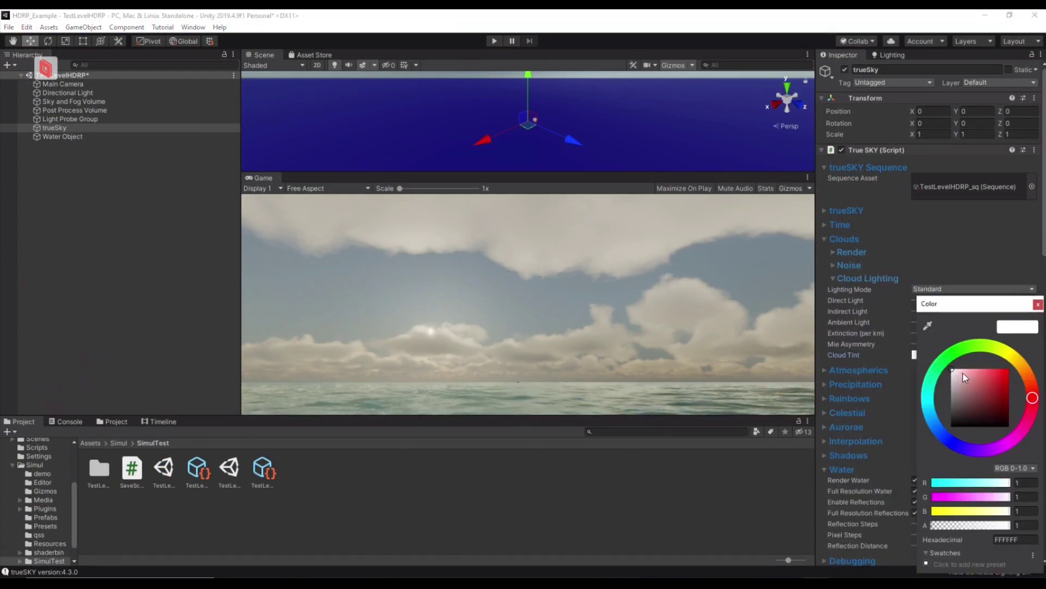
pyautogui.moveTo(965, 376); pyautogui.dragTo(990, 376)
pyautogui.moveTo(1035, 408)
pyautogui.mouseDown()
pyautogui.moveTo(1029, 430)
pyautogui.moveTo(996, 451)
pyautogui.moveTo(933, 433)
pyautogui.moveTo(927, 382)
pyautogui.moveTo(946, 360)
pyautogui.moveTo(986, 356)
pyautogui.moveTo(1026, 372)
pyautogui.moveTo(993, 391)
pyautogui.moveTo(999, 413)
pyautogui.moveTo(960, 411)
pyautogui.moveTo(934, 391)
pyautogui.moveTo(949, 381)
pyautogui.moveTo(992, 399)
pyautogui.mouseUp()
pyautogui.moveTo(1034, 427); pyautogui.dragTo(991, 451)
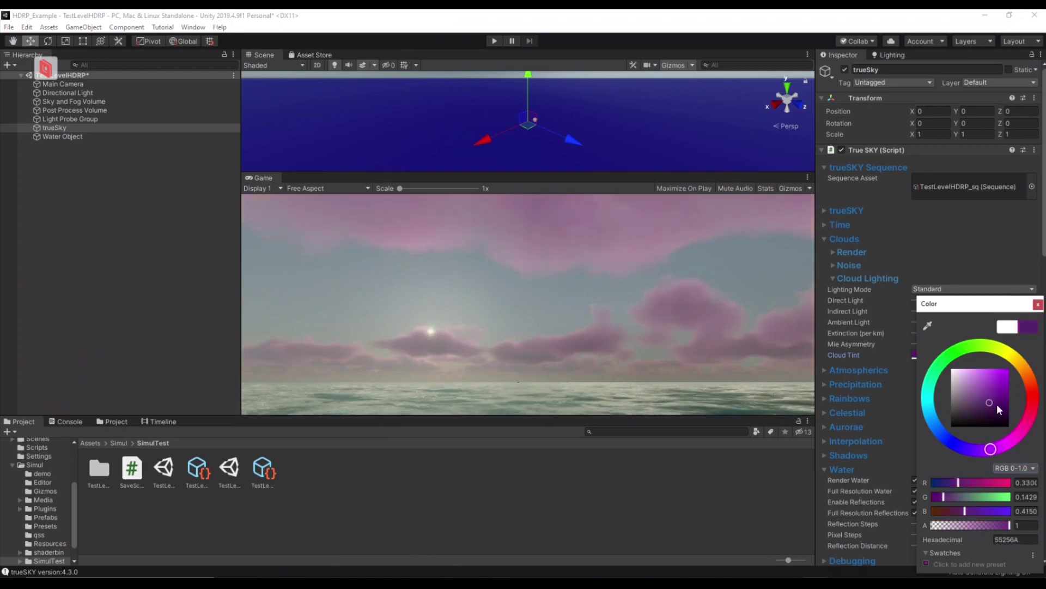
pyautogui.moveTo(996, 404); pyautogui.dragTo(977, 411)
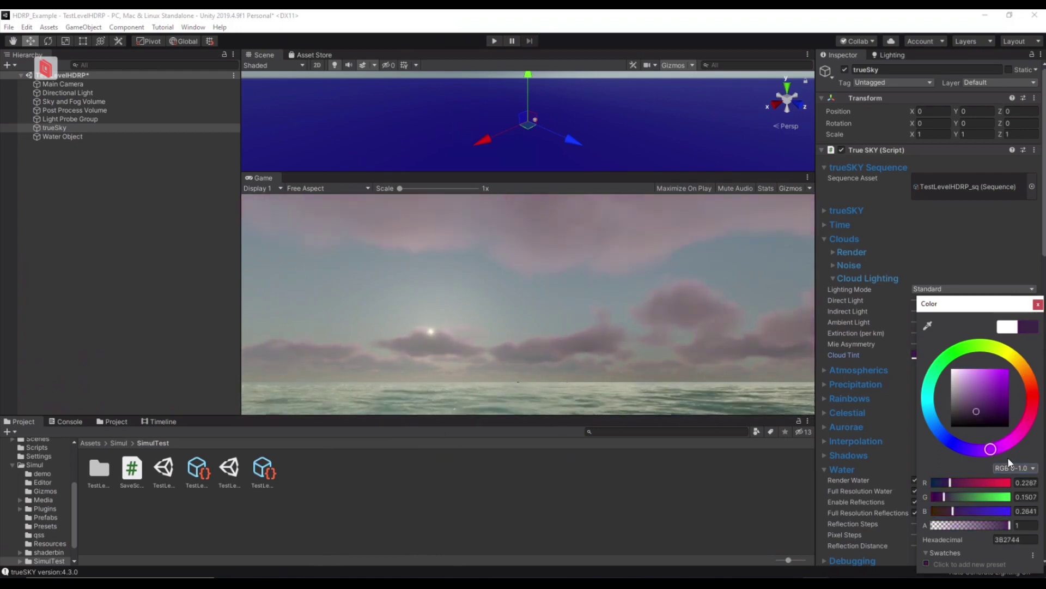
pyautogui.click(1039, 304)
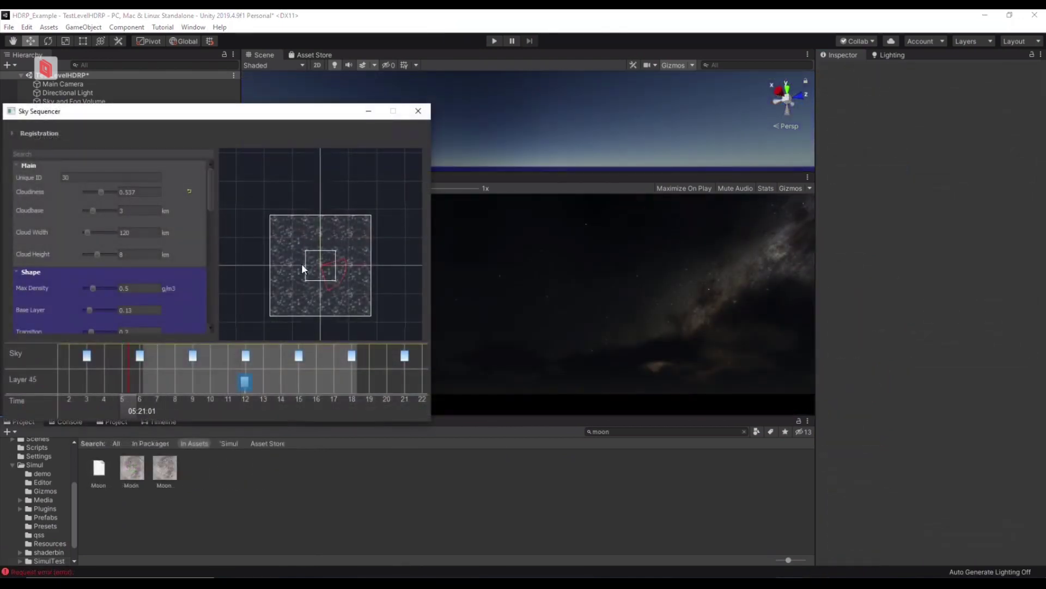
# Add a moon with radius 150, albedo 0.05 and inclination 10
pyautogui.click(369, 110)
pyautogui.scroll(-5, 842, 422)
pyautogui.click(841, 422)
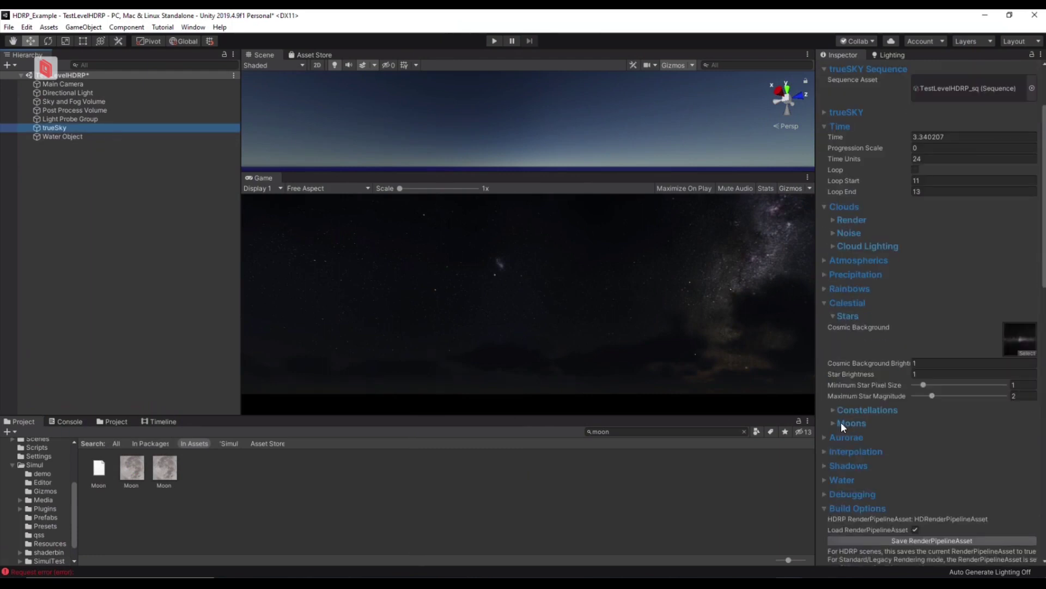
pyautogui.click(915, 435)
pyautogui.scroll(-5, 897, 486)
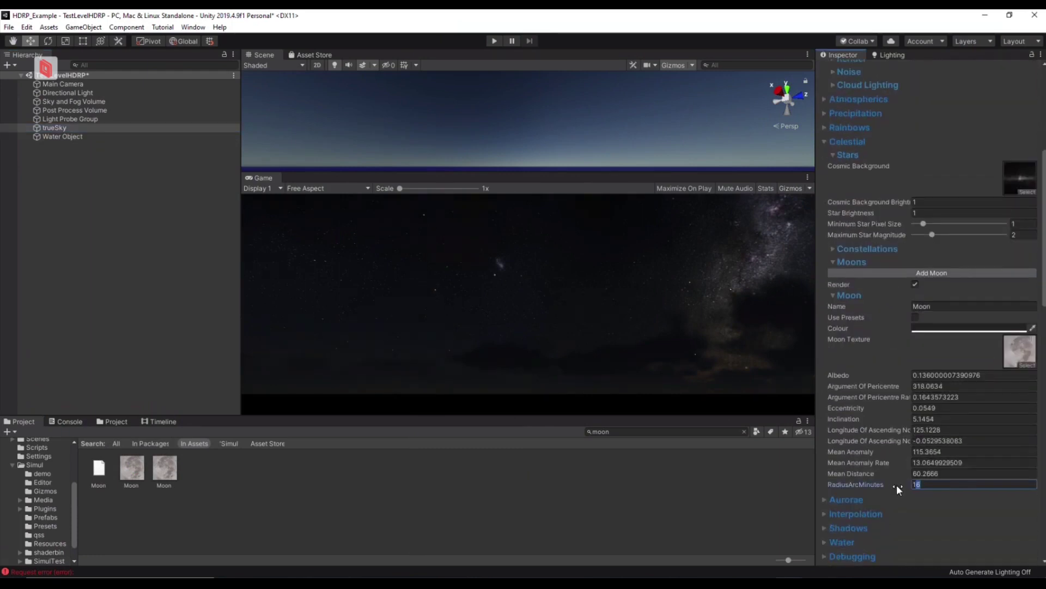
pyautogui.click(919, 482)
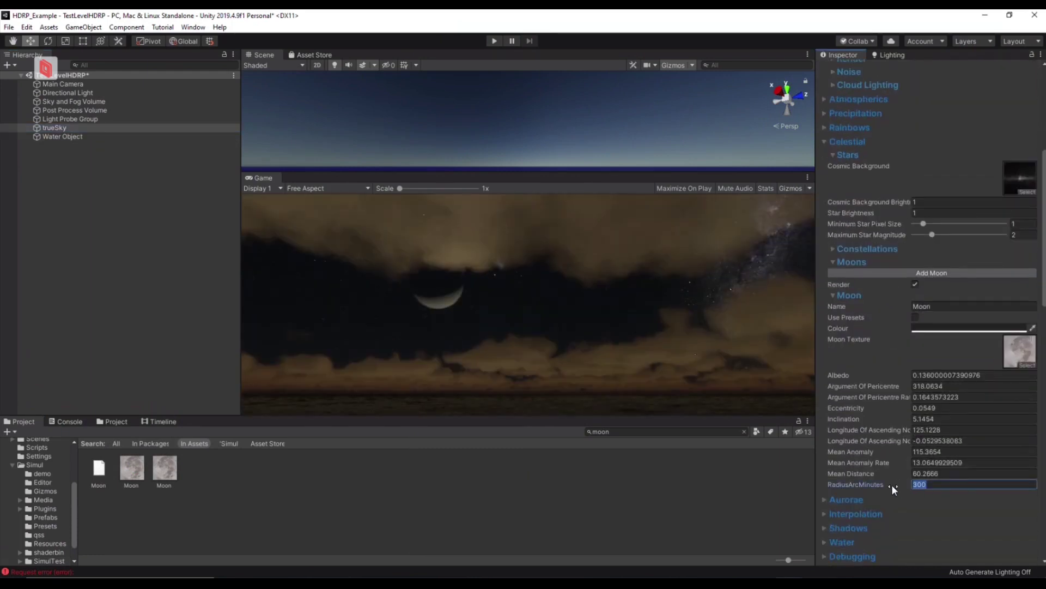
pyautogui.write('150')
pyautogui.click(981, 375)
pyautogui.write('0.05')
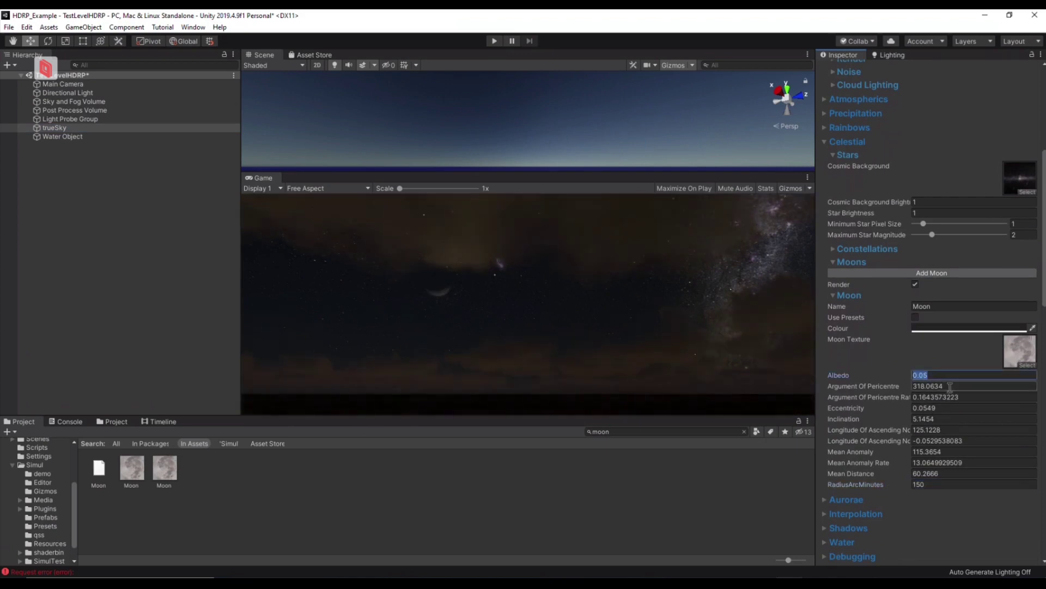
pyautogui.click(997, 418)
pyautogui.write('10')
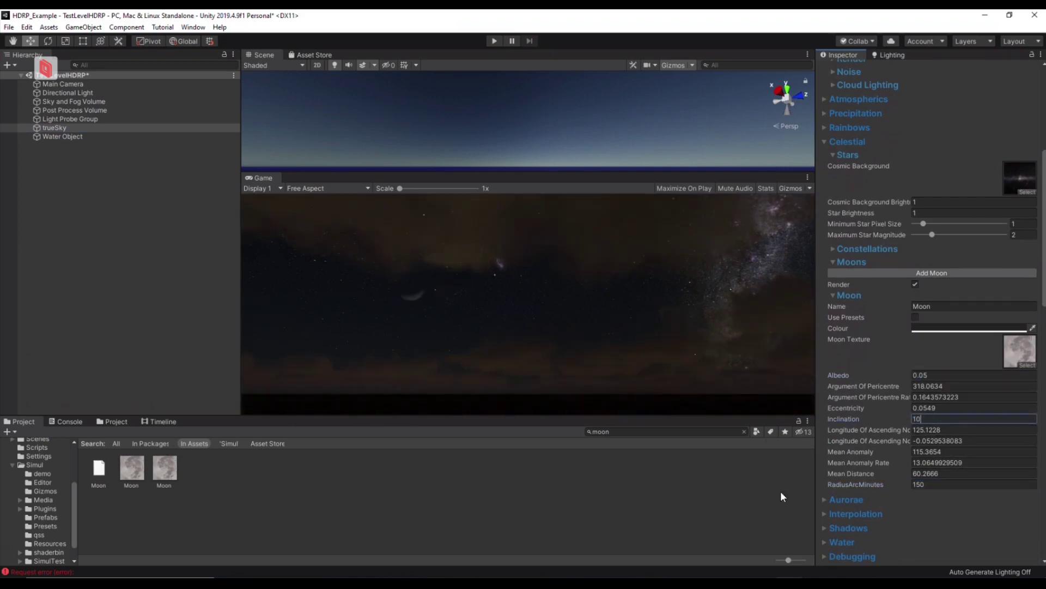
# Set the Sky Sequencer time to about 03:46 and reselect trueSky
pyautogui.click(780, 491)
pyautogui.moveTo(268, 140); pyautogui.dragTo(200, 237)
pyautogui.click(29, 519)
pyautogui.click(54, 127)
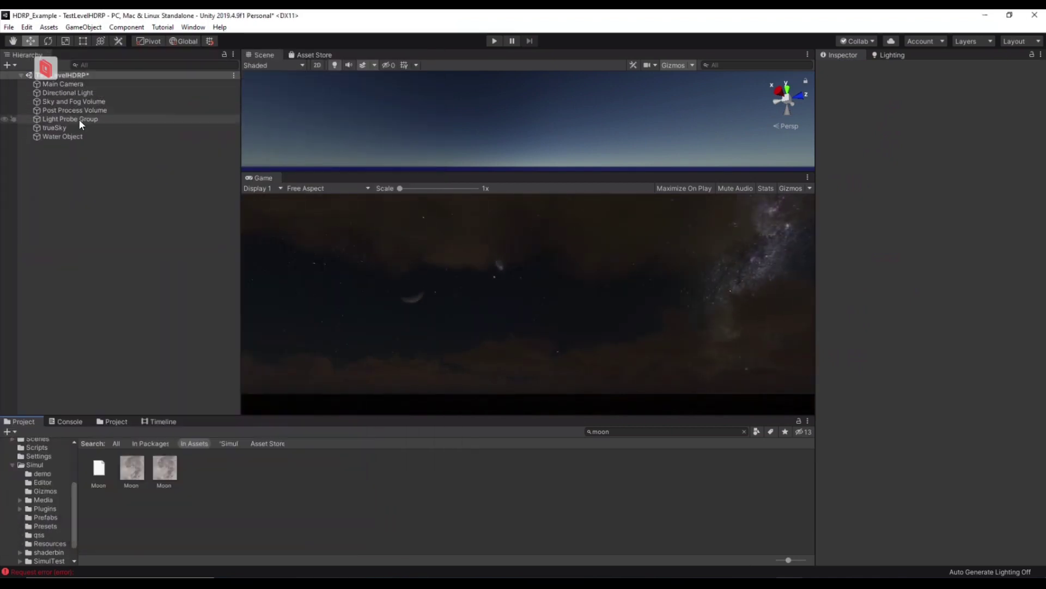
# Add a second moon with rendering on and presets off
pyautogui.scroll(-3, 905, 420)
pyautogui.click(915, 370)
pyautogui.click(915, 369)
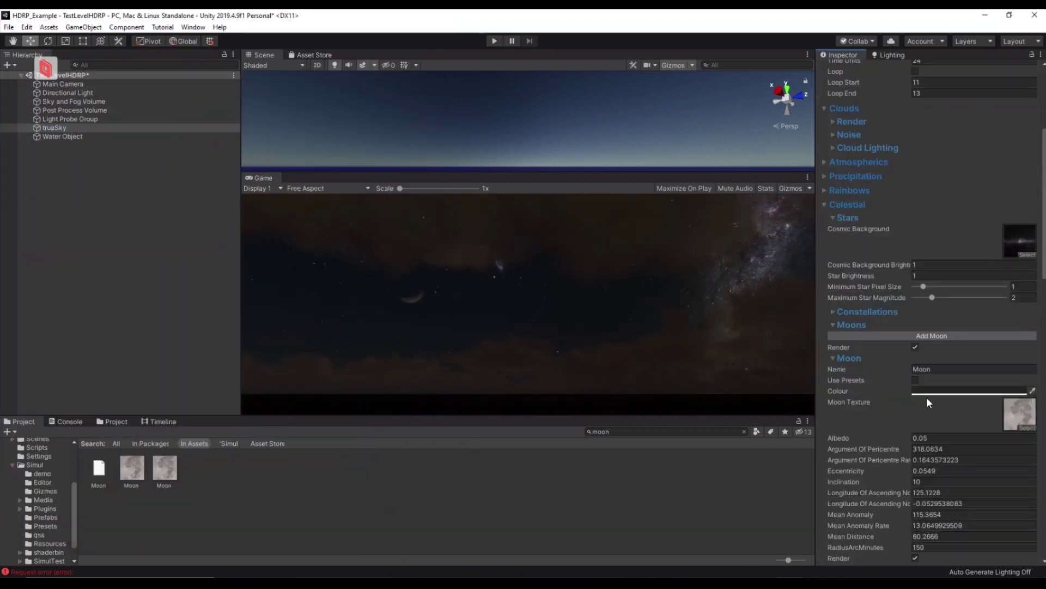
pyautogui.scroll(-4, 926, 397)
pyautogui.click(844, 395)
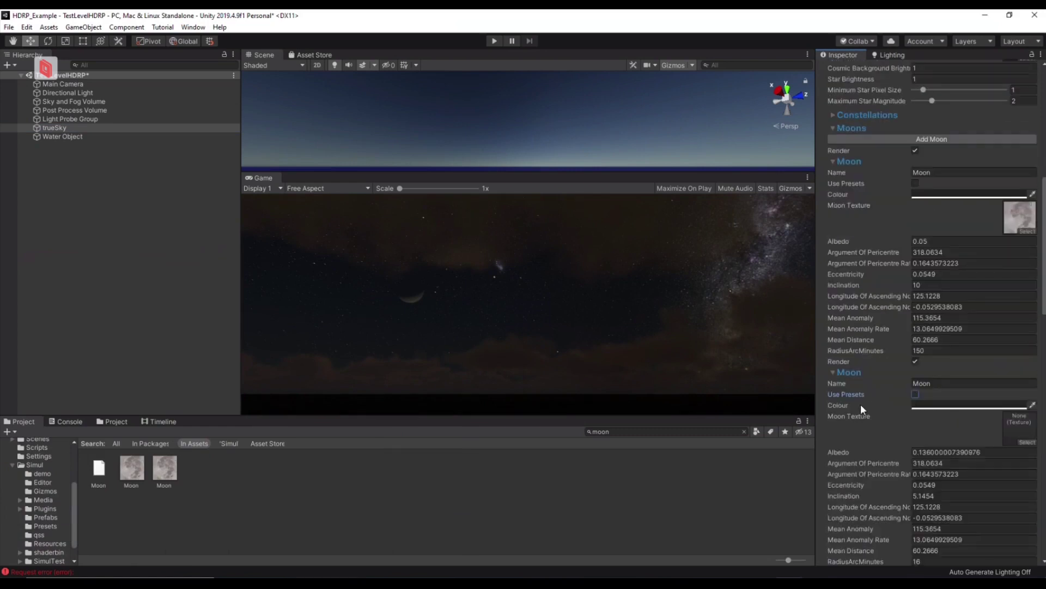
pyautogui.scroll(-2, 872, 431)
# Give the second moon radius 150, inclination 0 and argument of pericentre 319
pyautogui.click(872, 463)
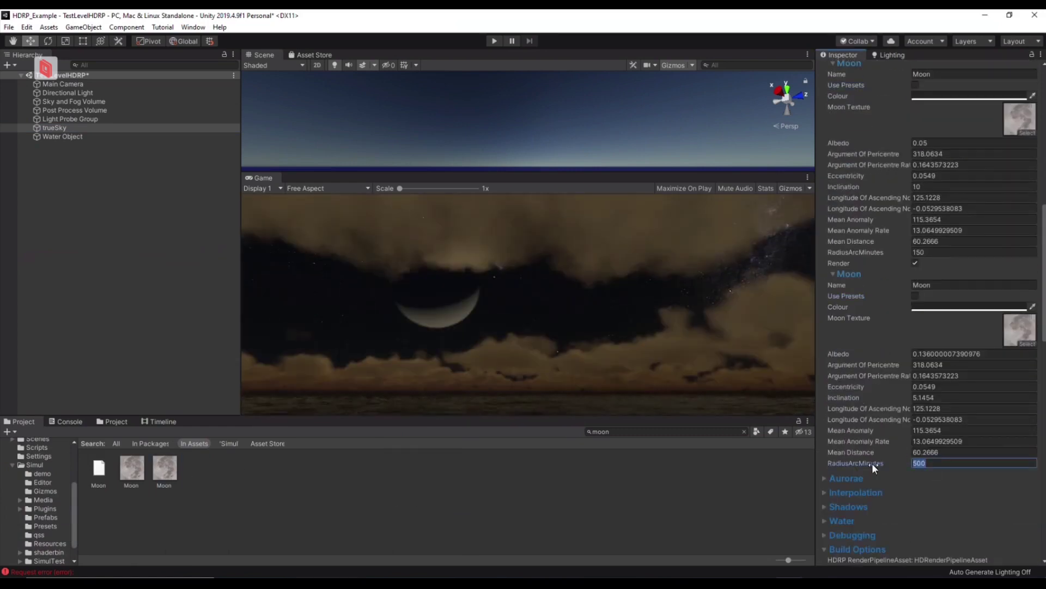
pyautogui.write('150')
pyautogui.click(872, 401)
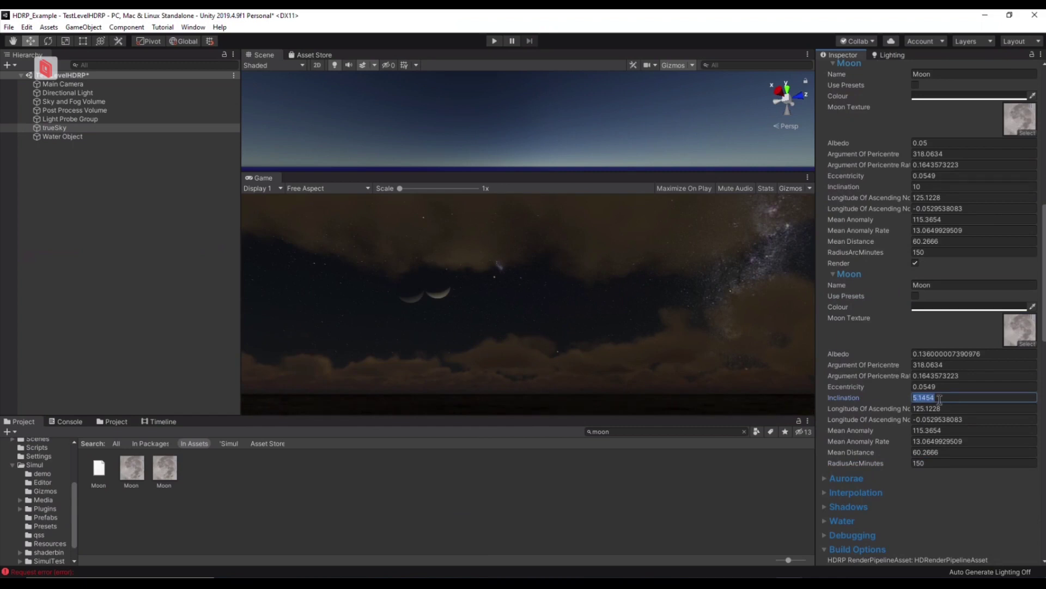
pyautogui.write('0')
pyautogui.press('Return')
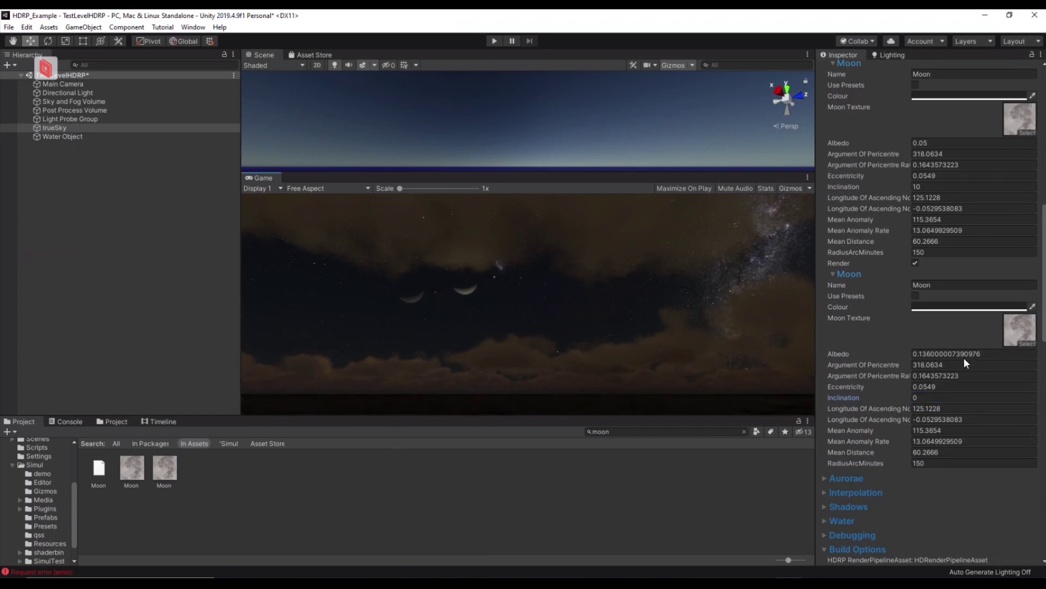
pyautogui.click(964, 363)
pyautogui.write('330')
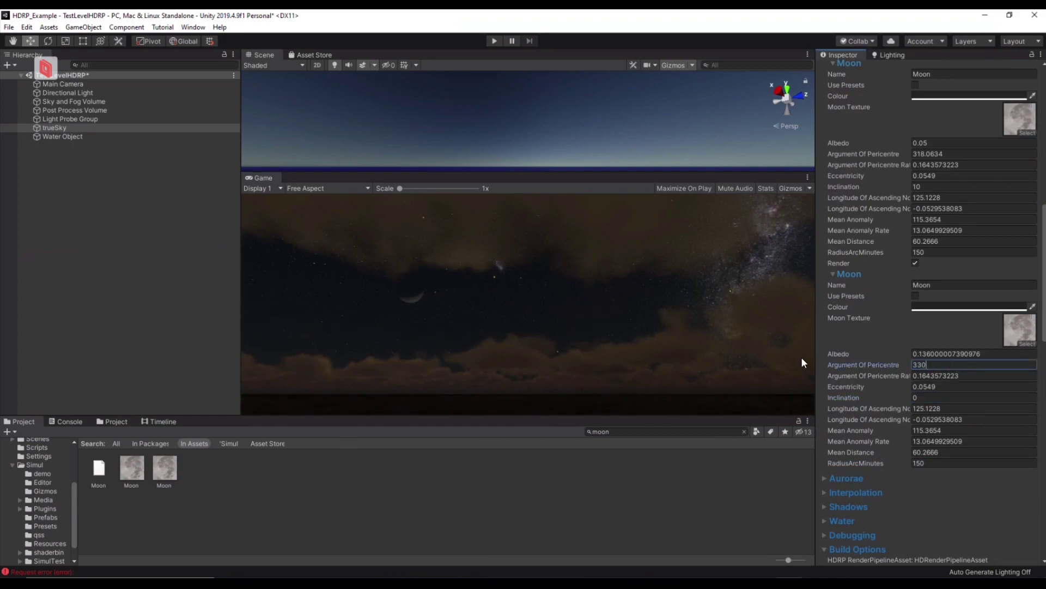
pyautogui.press('BackSpace')
pyautogui.press('BackSpace')
pyautogui.write('19')
pyautogui.press('Return')
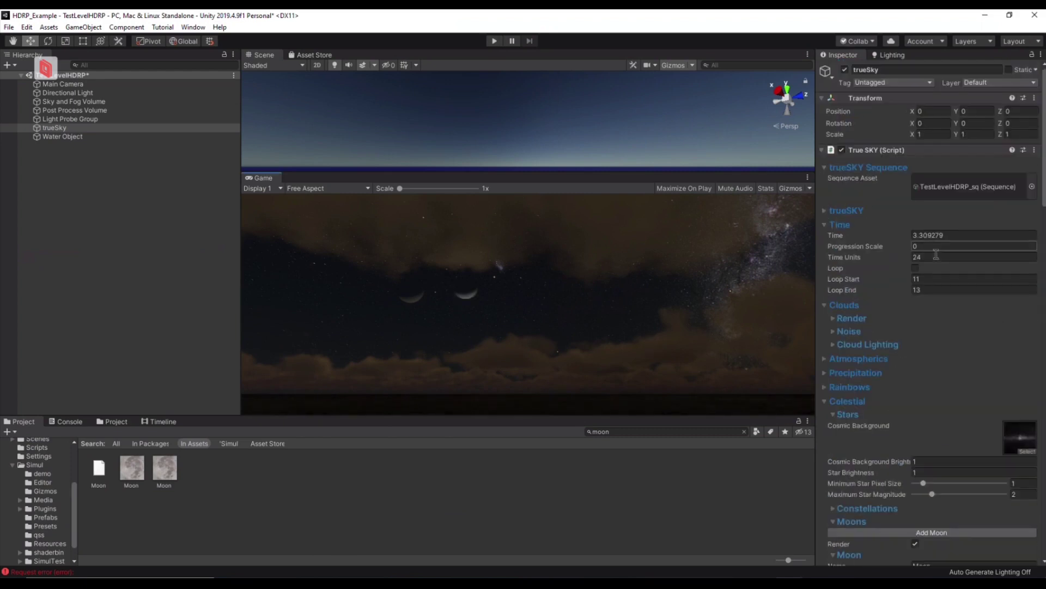
# Set Progression Scale to 150, disable the Water Object's Boundless Ocean, and select SM_Water_Basic_River
pyautogui.write('150')
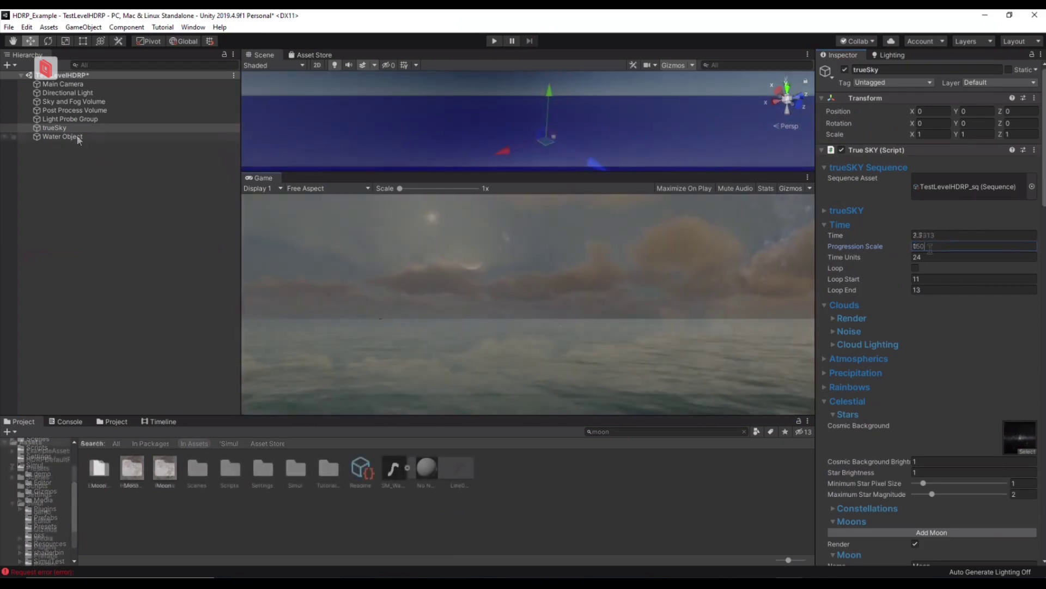
pyautogui.click(76, 137)
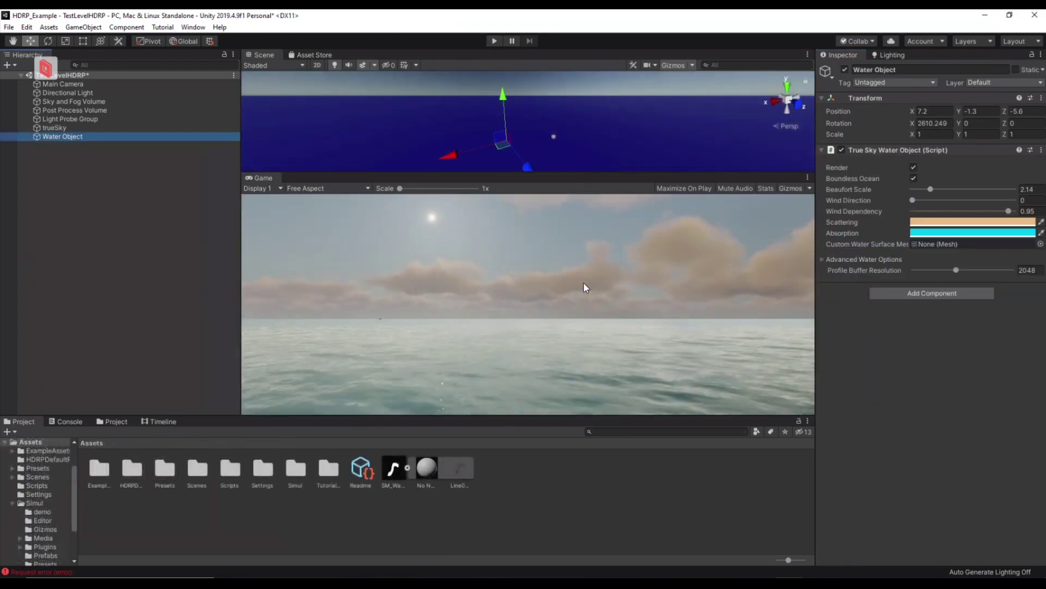
pyautogui.click(914, 178)
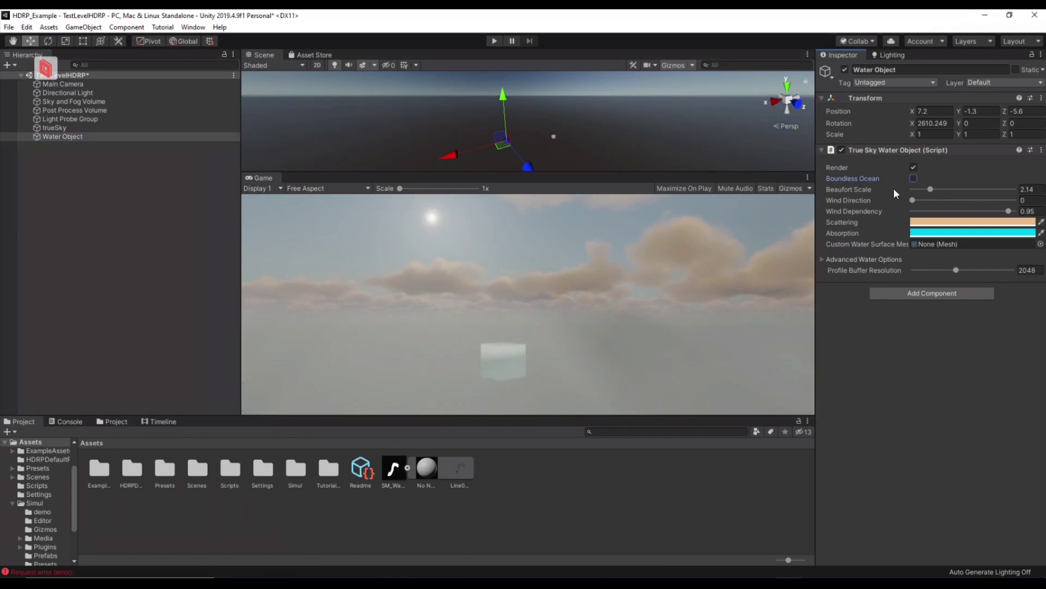
pyautogui.click(618, 253)
pyautogui.click(408, 467)
pyautogui.click(396, 473)
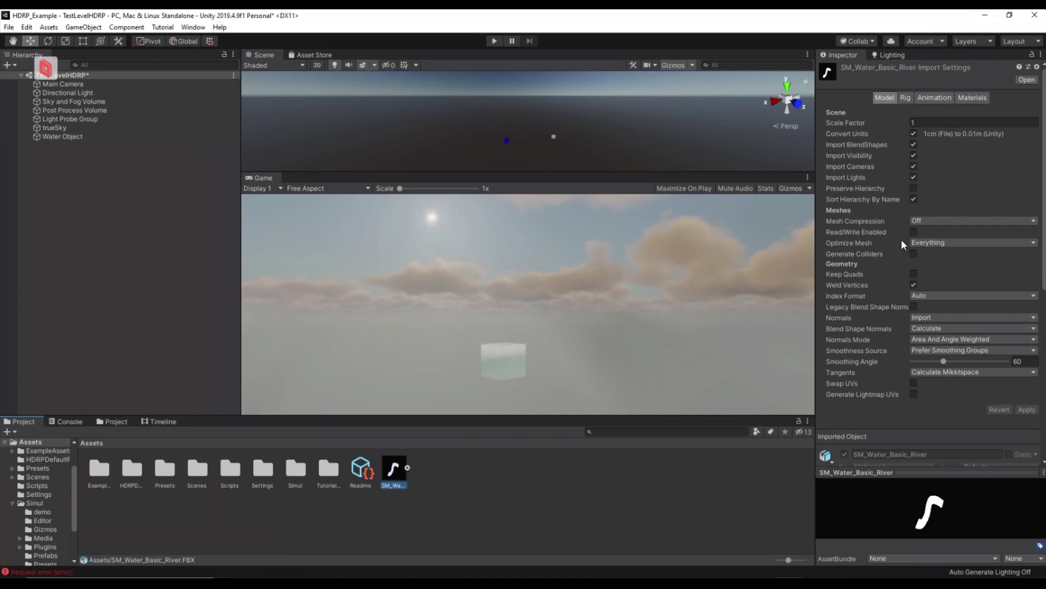
# Enable Read/Write on the river mesh import settings and apply
pyautogui.click(914, 232)
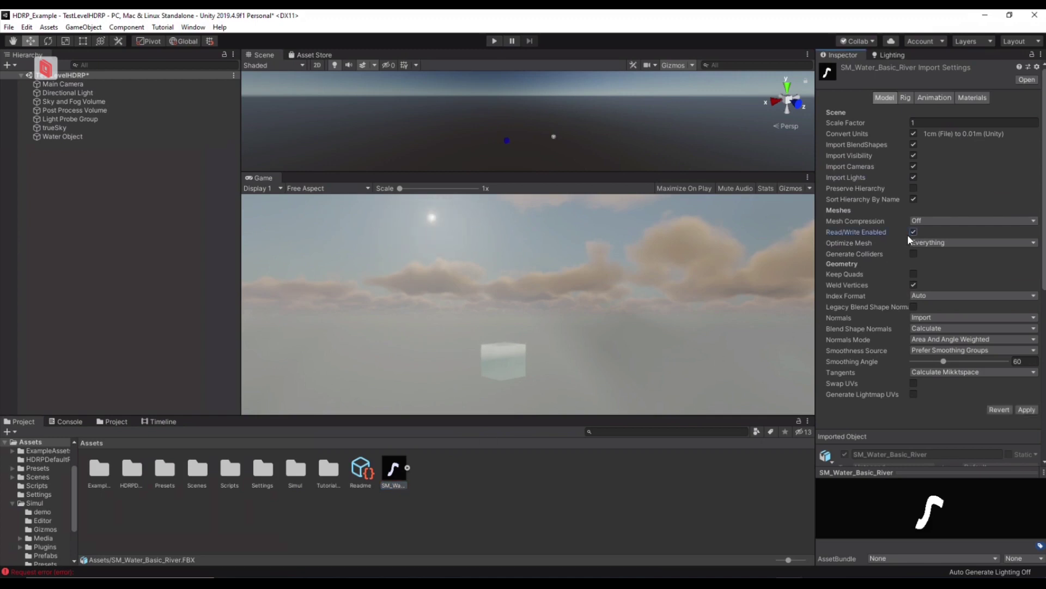
pyautogui.click(407, 467)
pyautogui.click(456, 466)
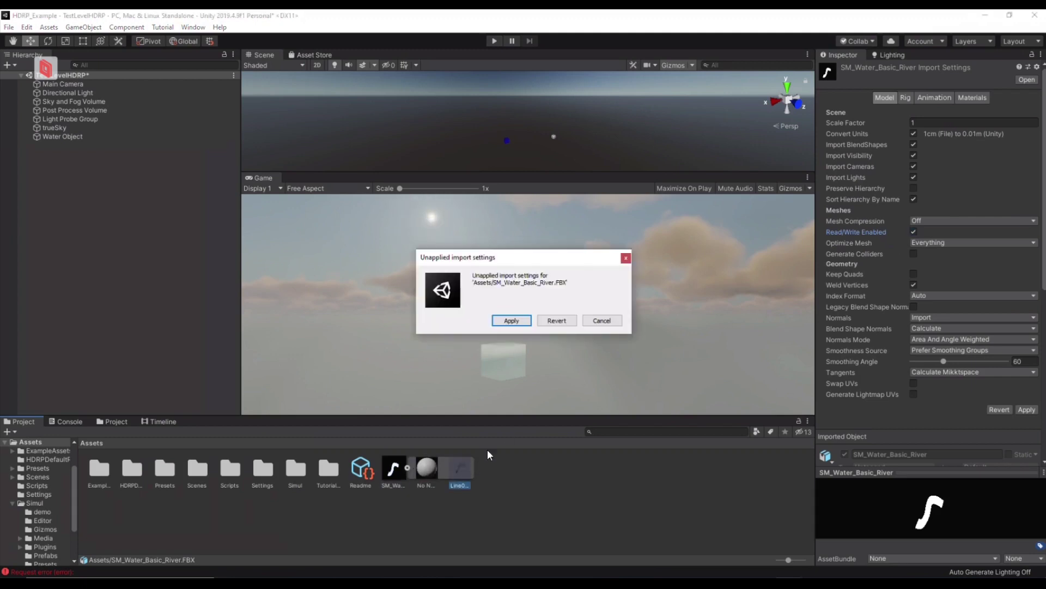
pyautogui.click(511, 321)
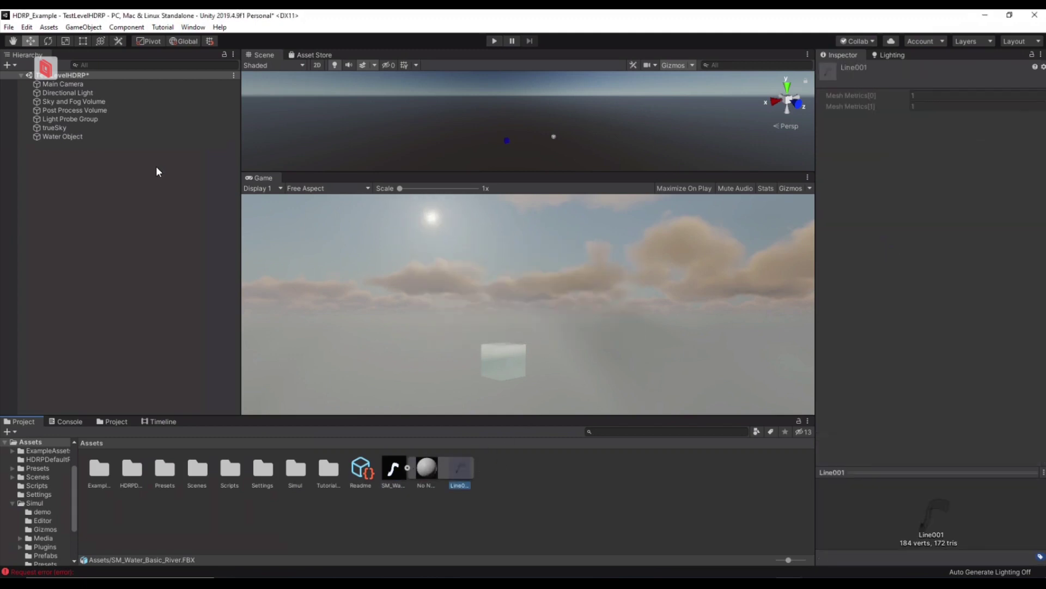
# Make Line001 the Water Object's custom surface mesh and scale it to about 2.27
pyautogui.click(63, 136)
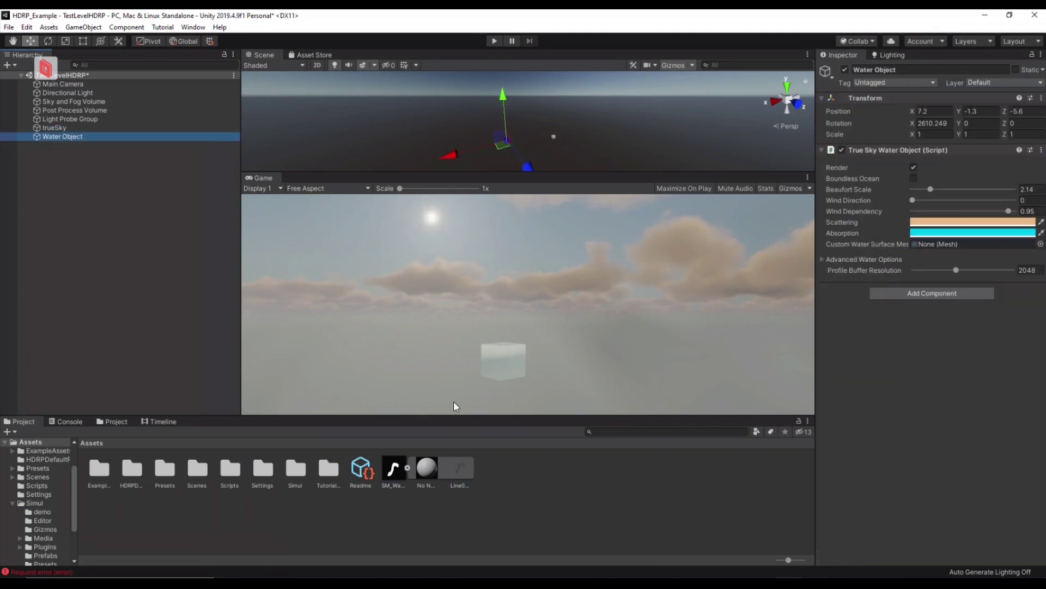
pyautogui.moveTo(464, 466); pyautogui.dragTo(930, 243)
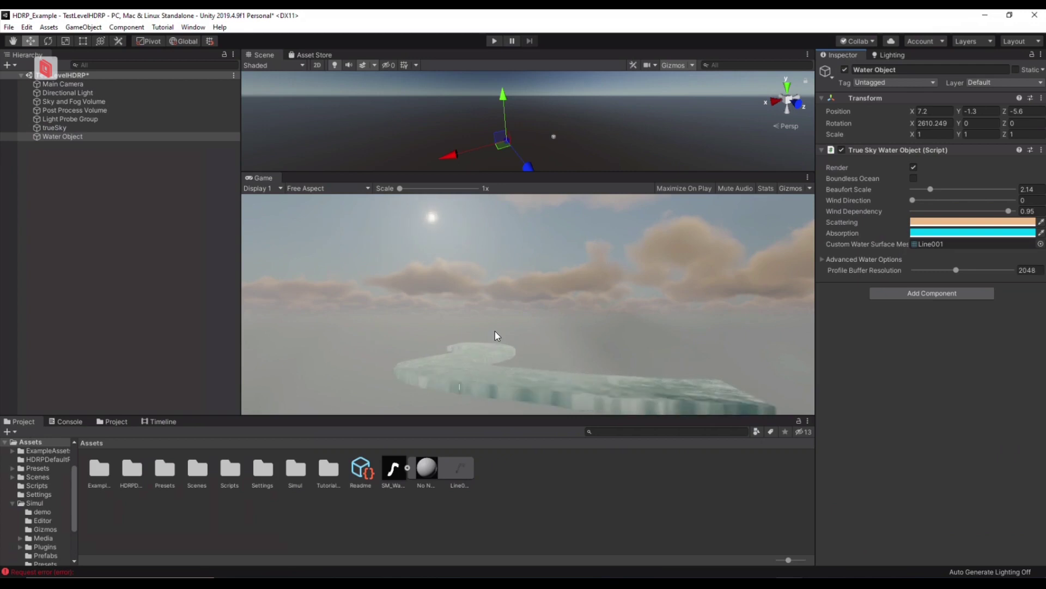
pyautogui.press('r')
pyautogui.moveTo(509, 137); pyautogui.dragTo(569, 94)
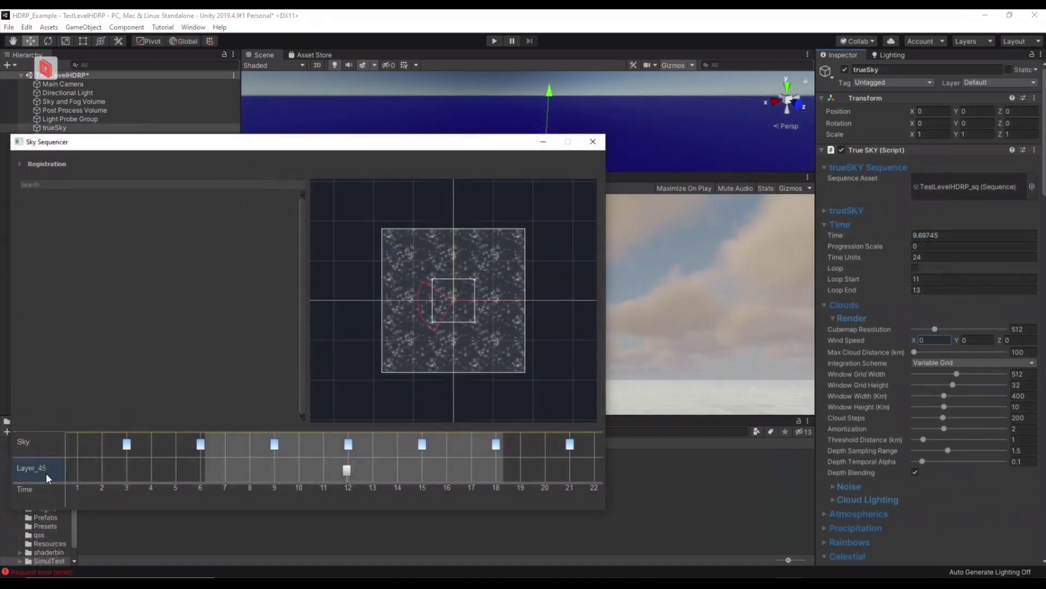
# Rename the sequencer cloud layer Layer_45 to Cumulus_Layer
pyautogui.click(47, 477)
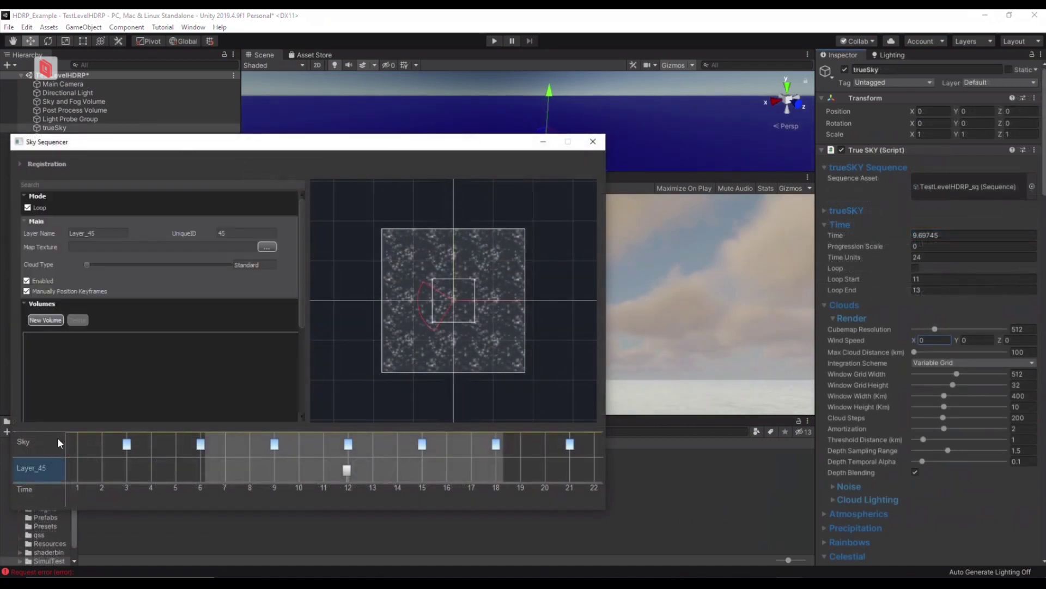
pyautogui.click(104, 235)
pyautogui.write('Cumulus_')
pyautogui.click(48, 476)
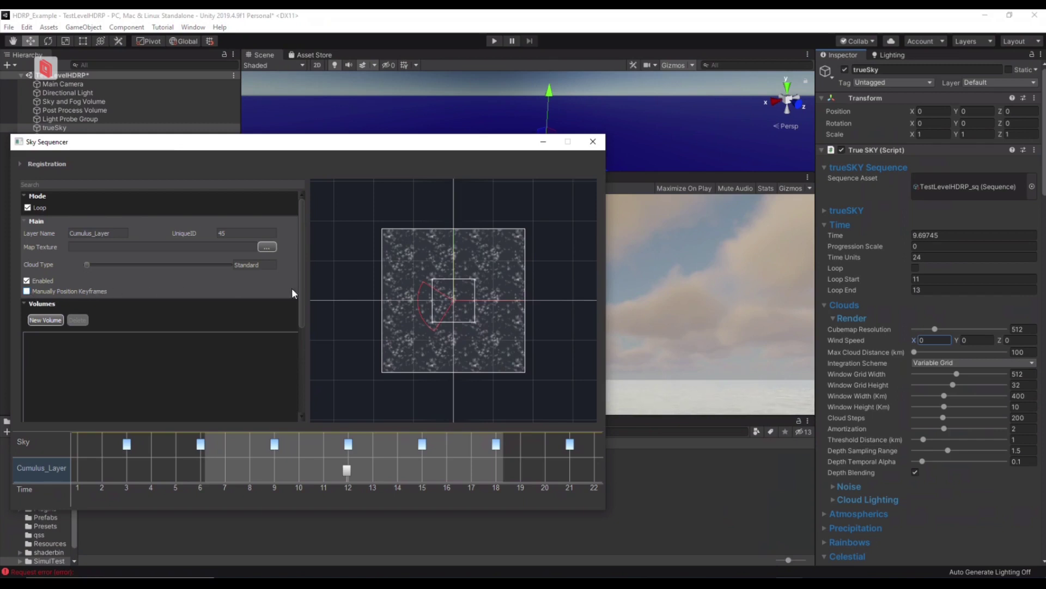
# Set the layer's cloud wind speed X to 150 and change its cloud type toward Cirrus
pyautogui.click(927, 340)
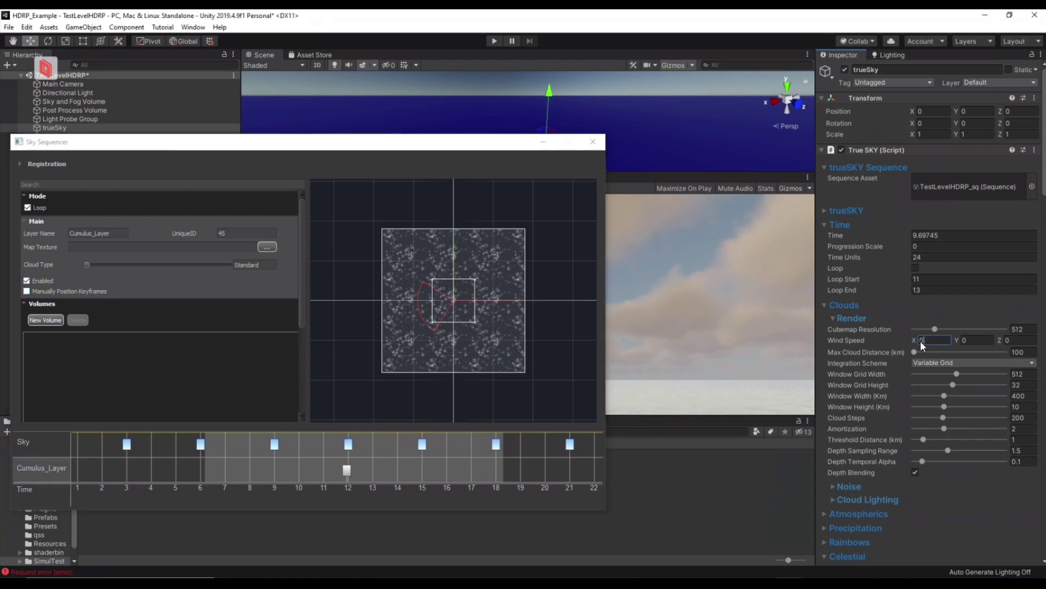
pyautogui.write('150')
pyautogui.click(514, 351)
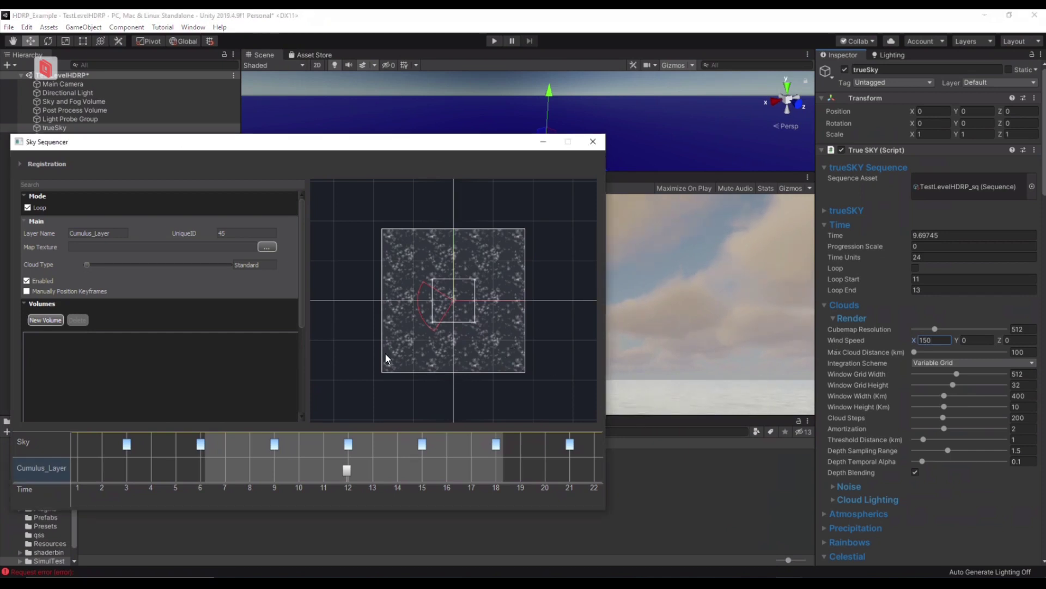
pyautogui.moveTo(90, 269)
pyautogui.mouseDown()
pyautogui.moveTo(223, 279)
pyautogui.moveTo(97, 283)
pyautogui.mouseUp()
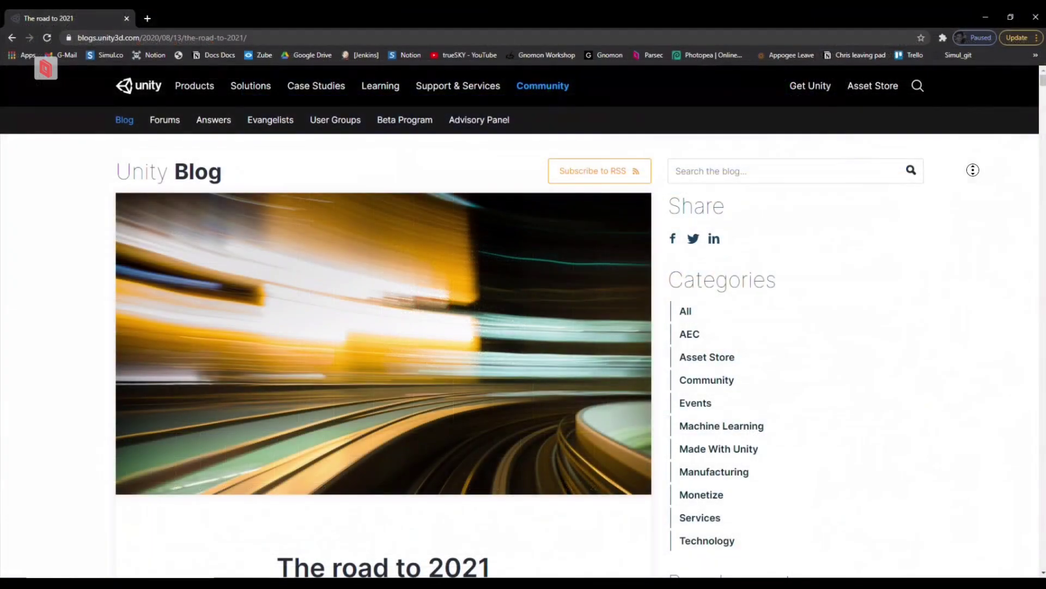
# Scroll down 'The road to 2021' post and highlight the Visual scripting heading and paragraph
pyautogui.scroll(-4, 970, 188)
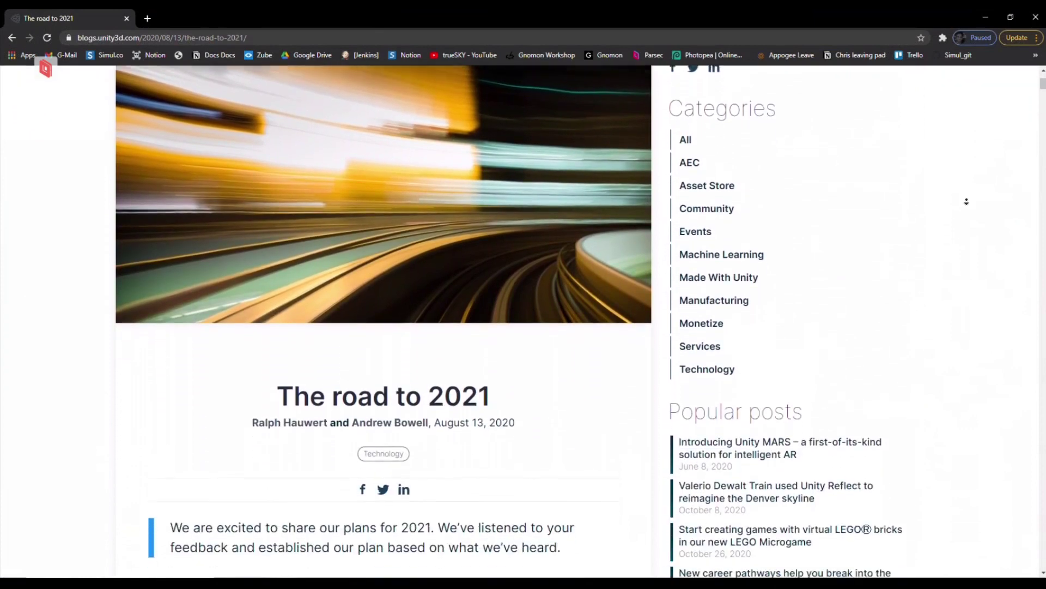
pyautogui.scroll(-5, 966, 201)
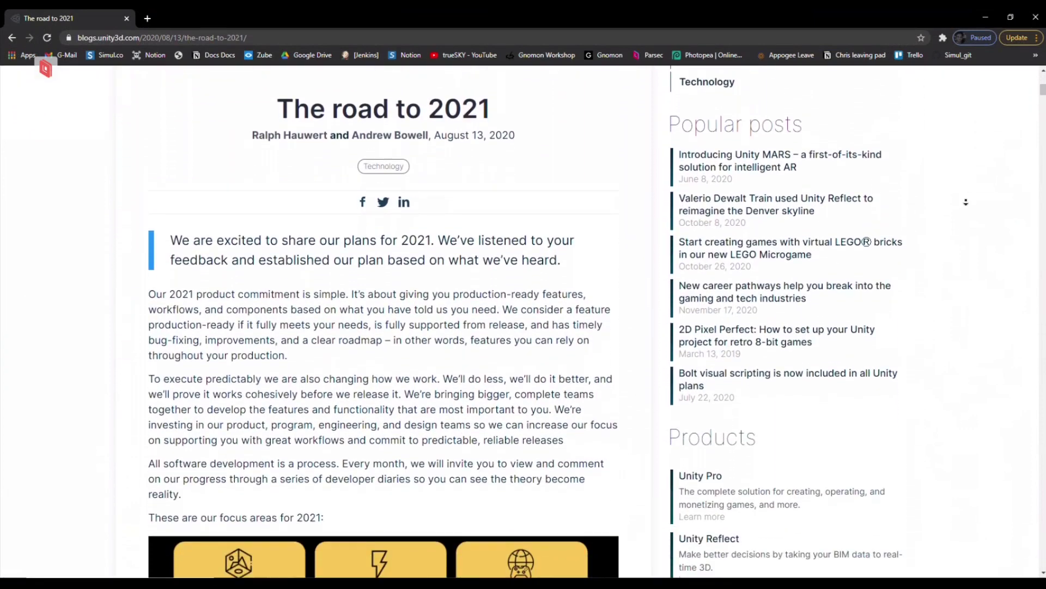
pyautogui.scroll(-6, 966, 202)
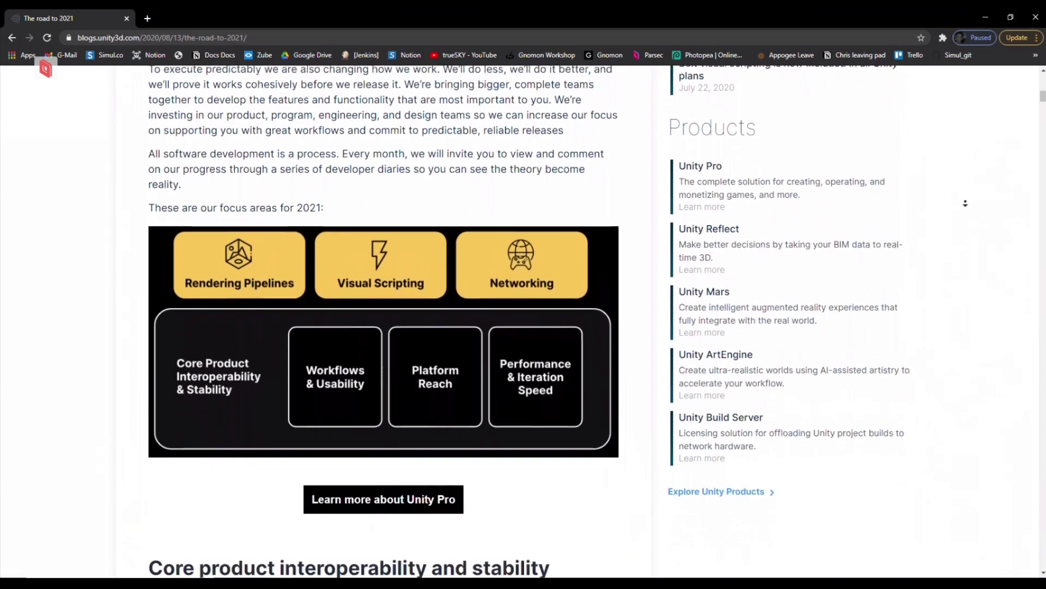
pyautogui.scroll(-8, 966, 204)
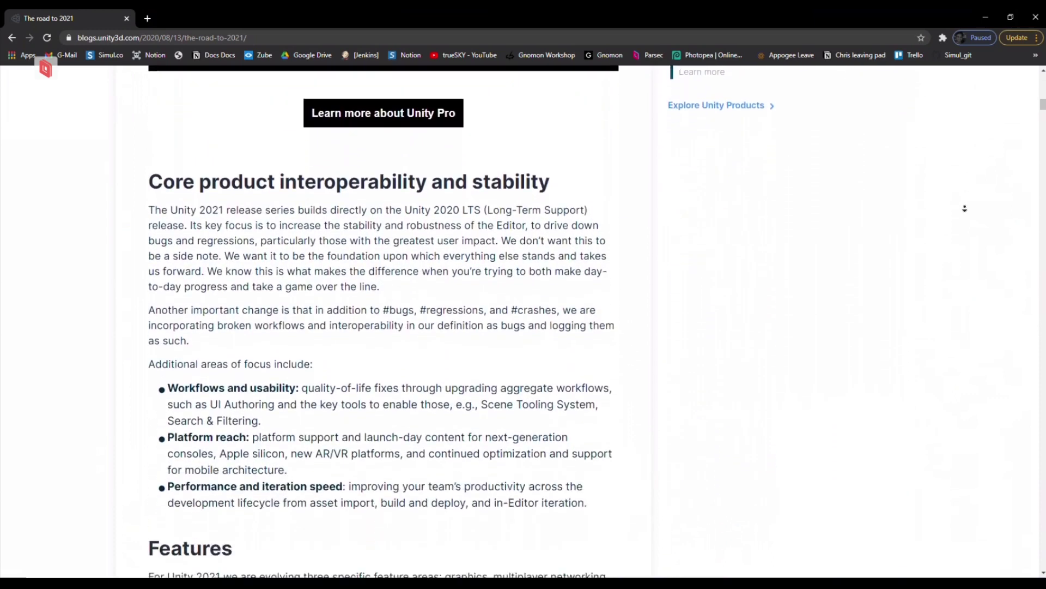
pyautogui.scroll(-7, 965, 210)
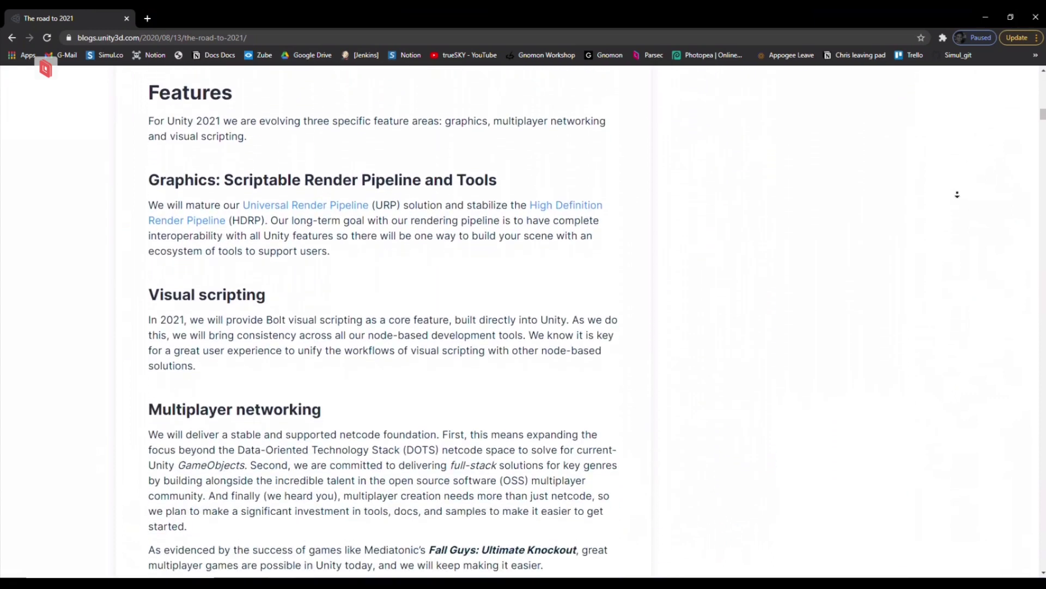
pyautogui.scroll(-1, 956, 192)
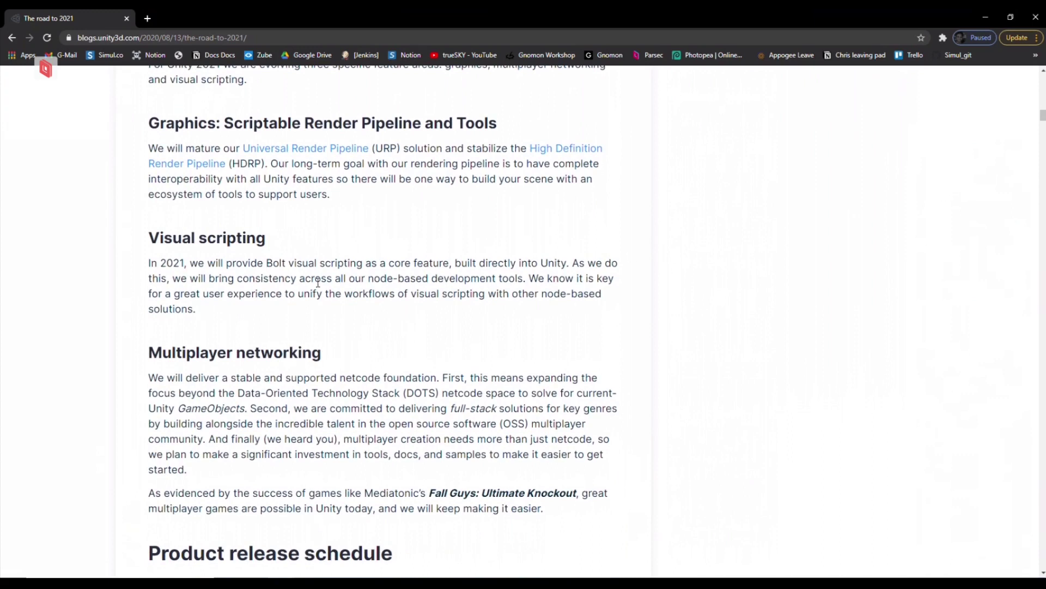
pyautogui.moveTo(212, 318); pyautogui.dragTo(151, 243)
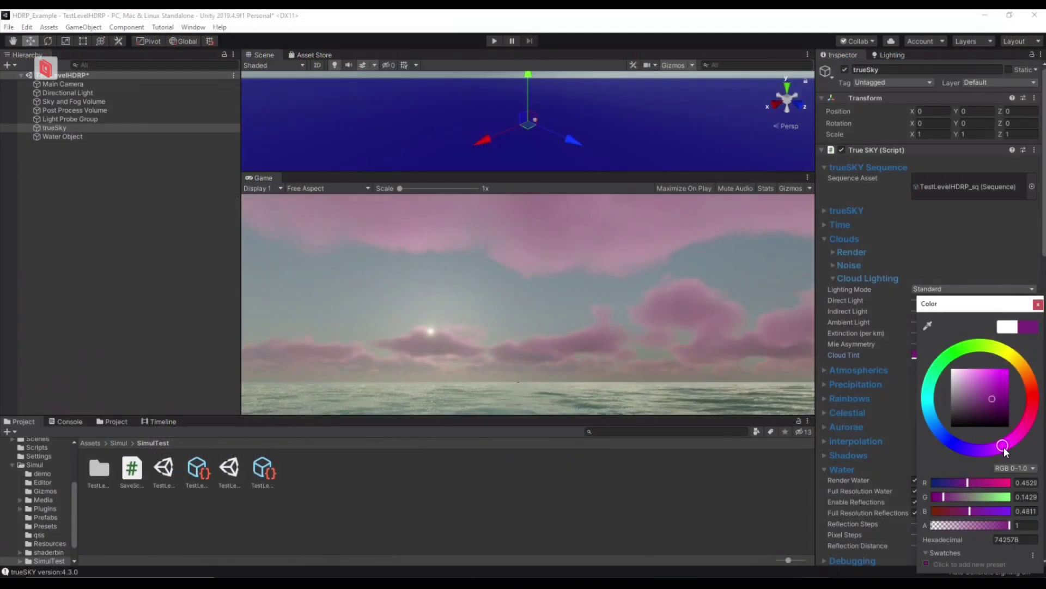
# Shift the Cloud Tint hue and shade to a darker purple (382744) and close the picker
pyautogui.moveTo(1004, 447); pyautogui.dragTo(992, 451)
pyautogui.moveTo(982, 413)
pyautogui.mouseDown()
pyautogui.moveTo(1001, 407)
pyautogui.moveTo(976, 410)
pyautogui.mouseUp()
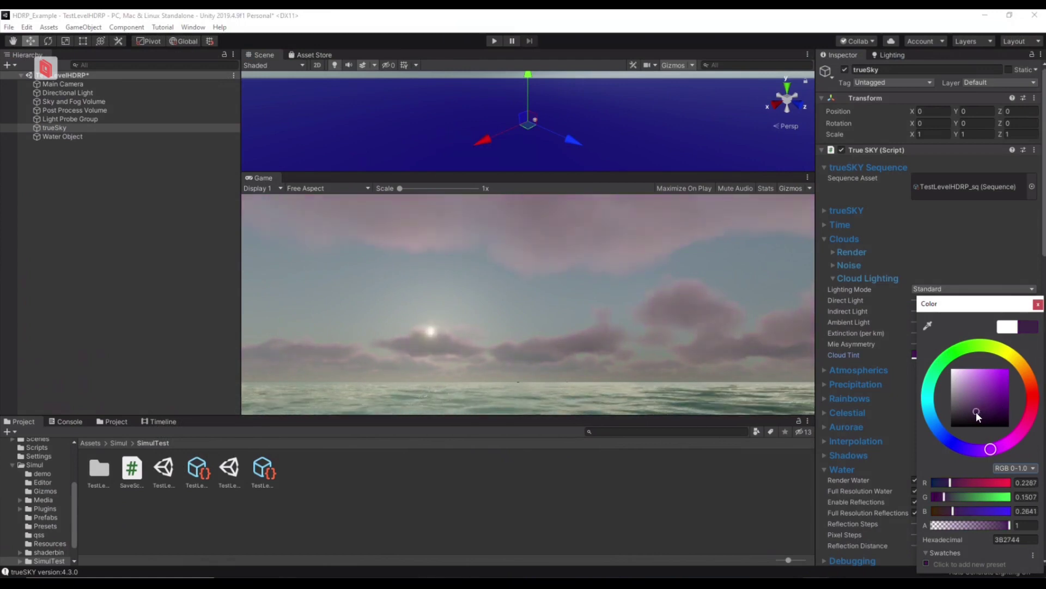
pyautogui.click(1038, 304)
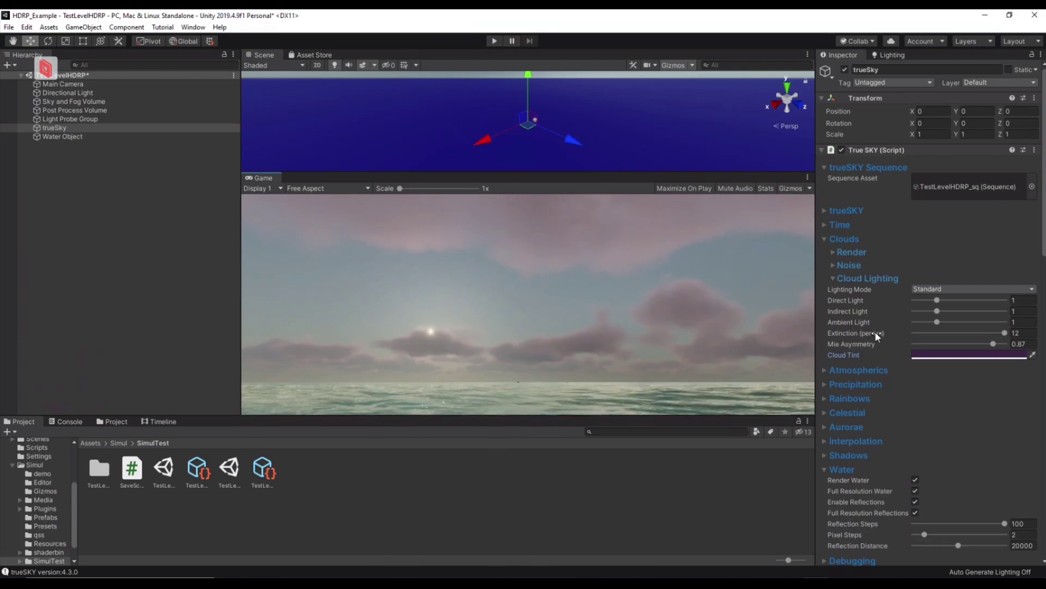